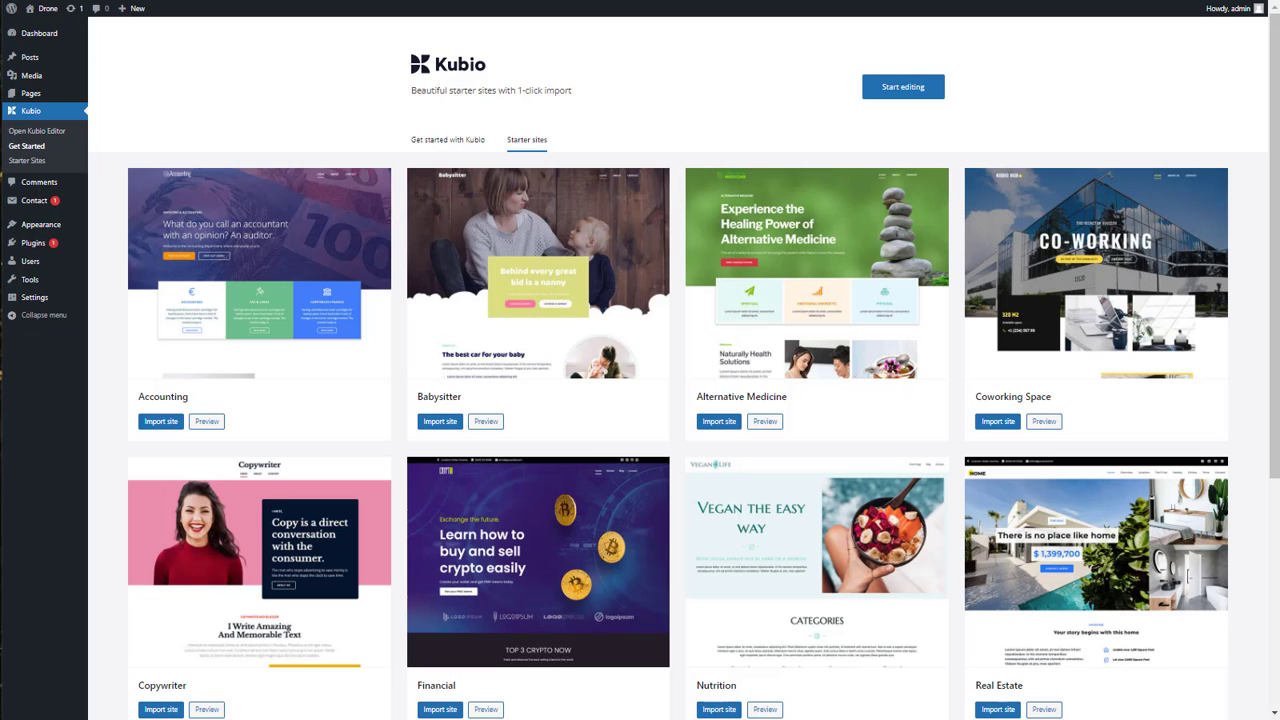
# Step: Import the Gadget starter site and open its Front Page in the editor
pyautogui.scroll(-4, 766, 503)
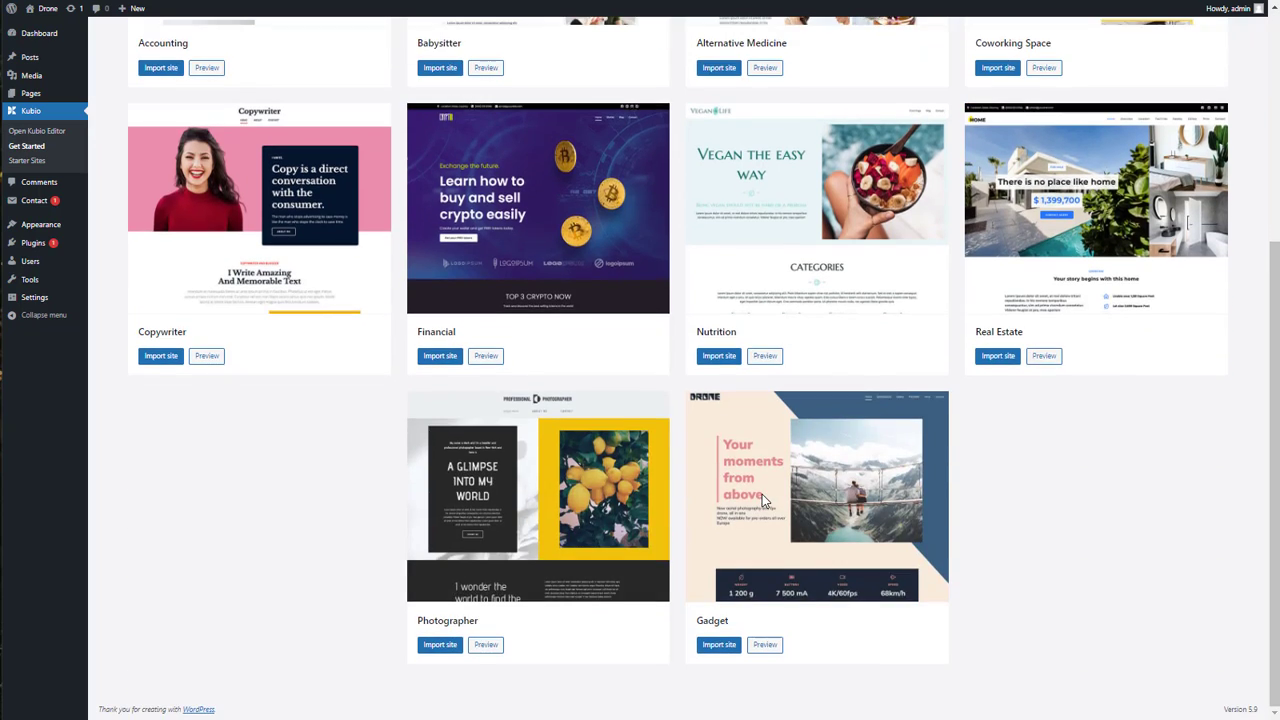
pyautogui.click(716, 644)
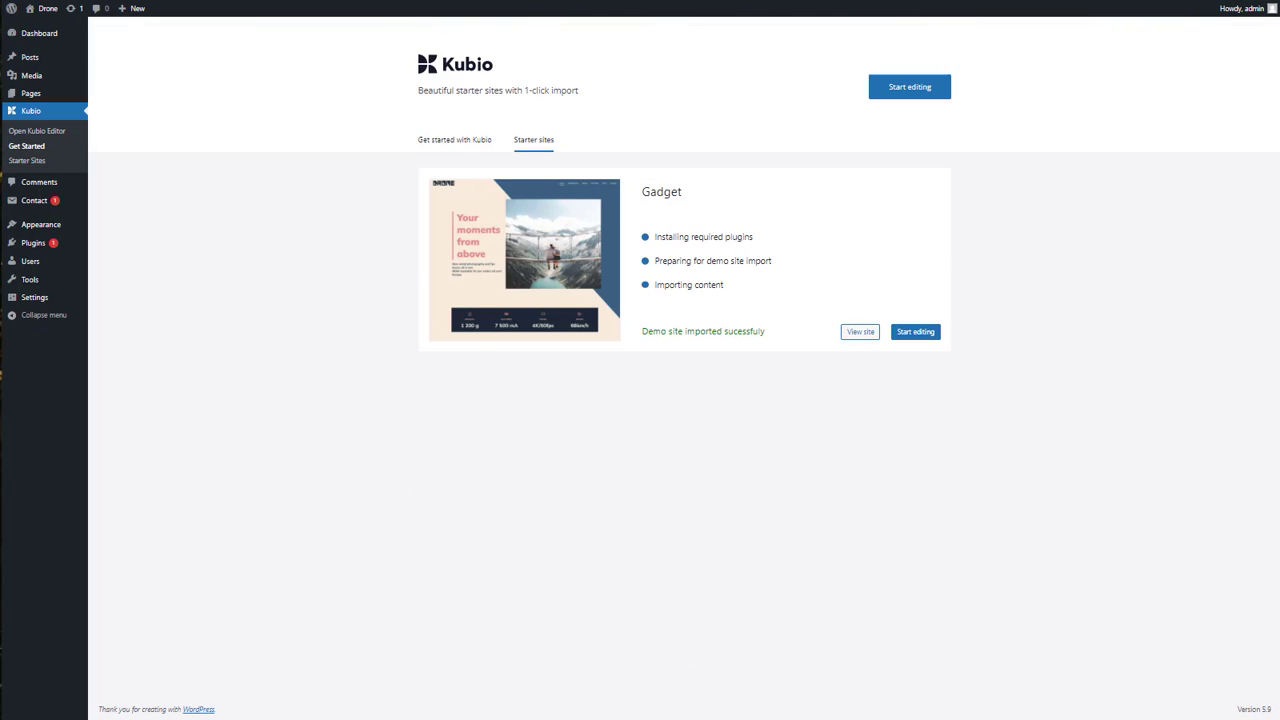
pyautogui.click(911, 336)
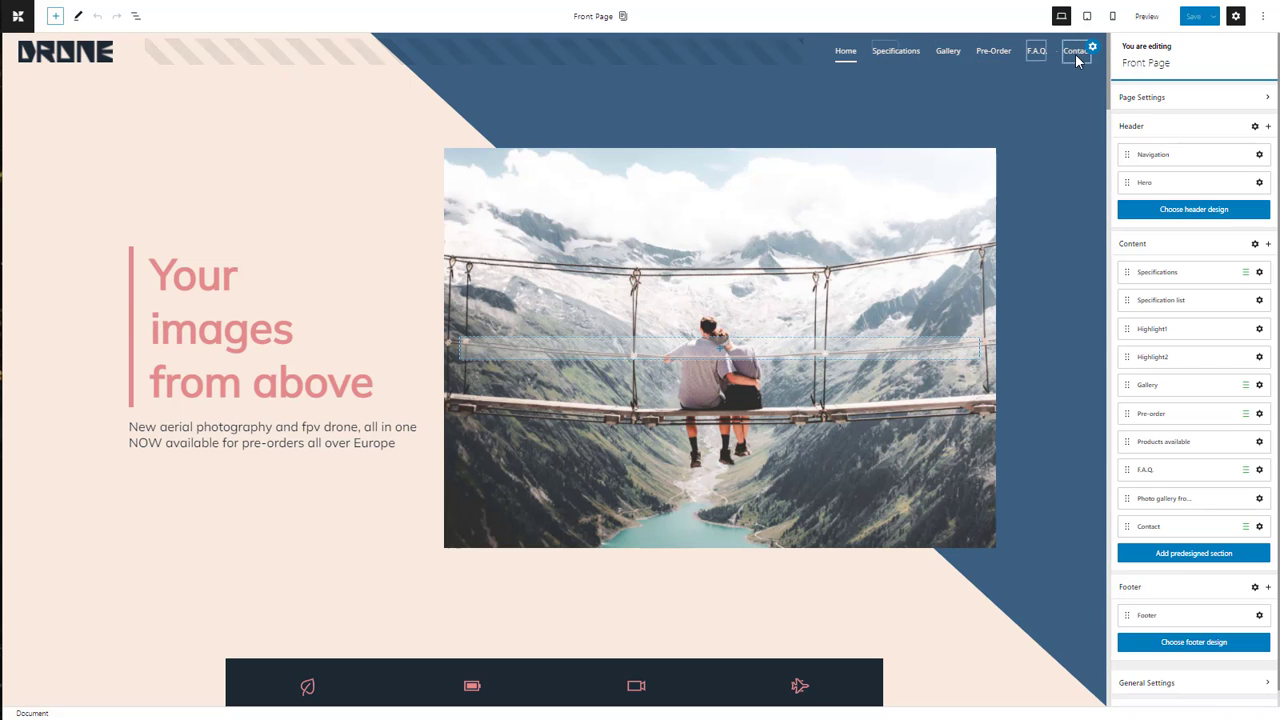
# Step: Open the header Navigation's Nav settings from the gear menu, then select the Gallery menu item
pyautogui.moveTo(1088, 50)
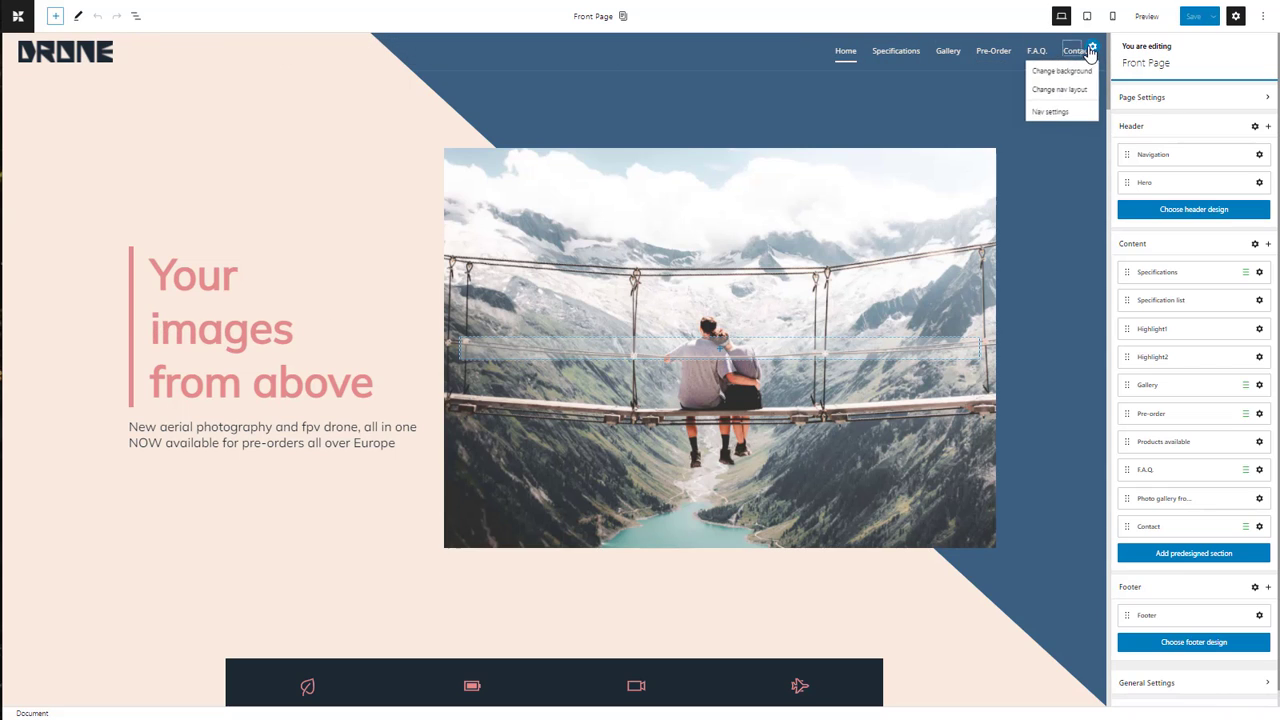
pyautogui.click(1060, 115)
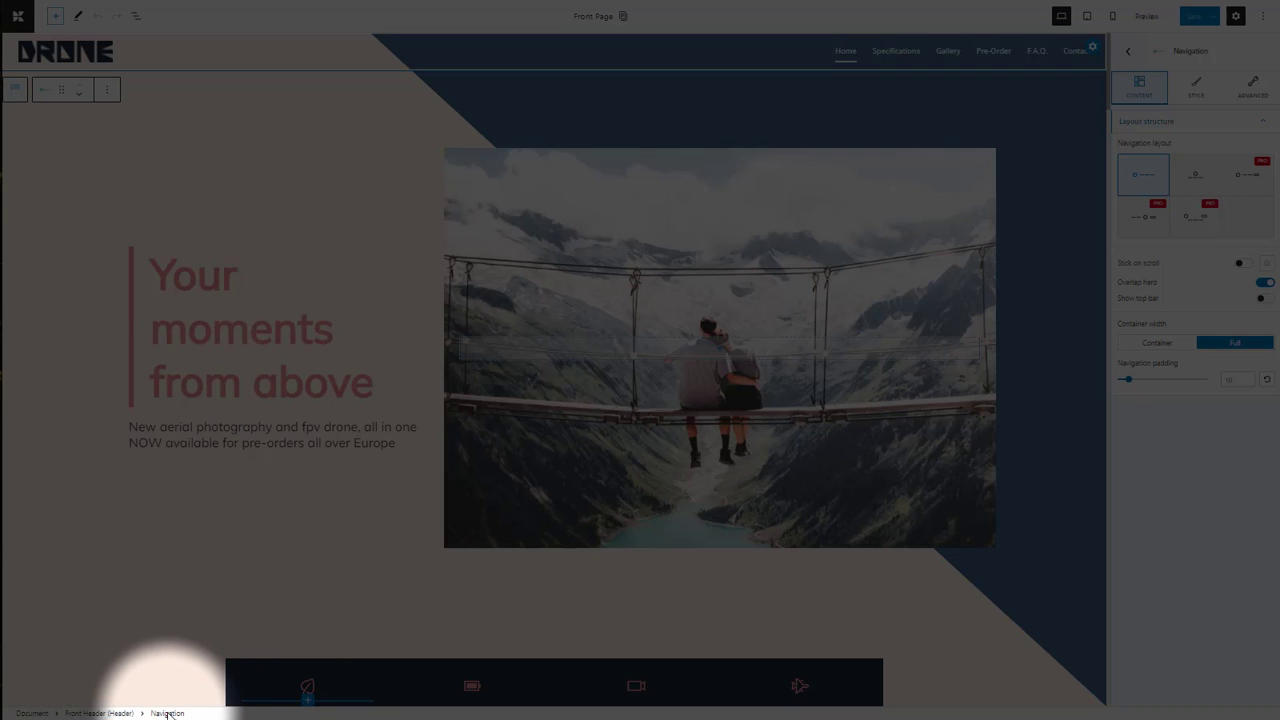
pyautogui.click(950, 57)
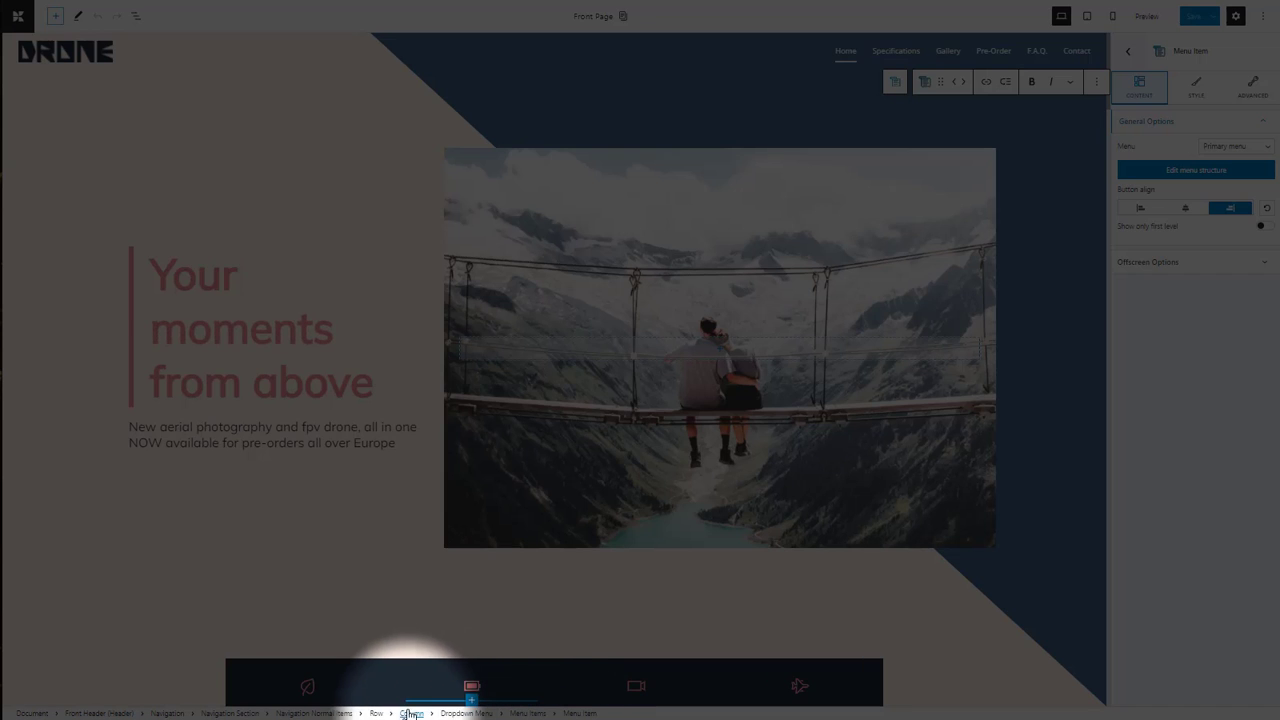
pyautogui.click(167, 713)
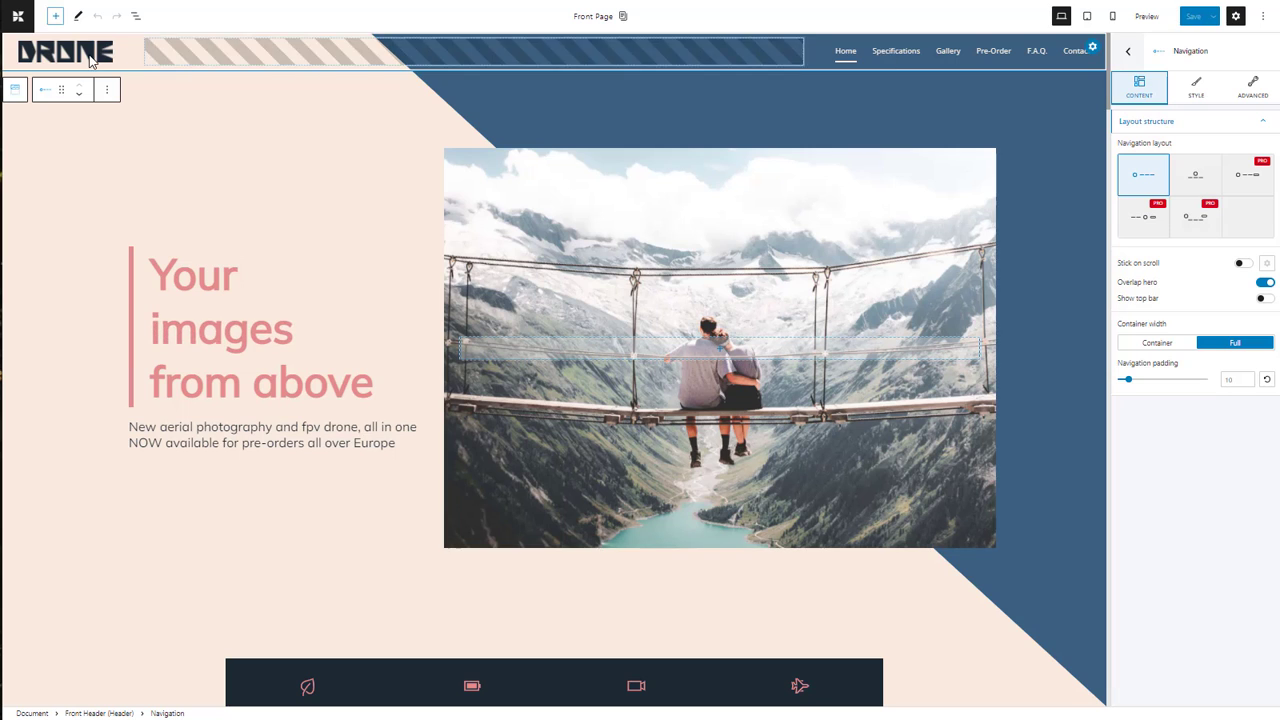
pyautogui.click(90, 58)
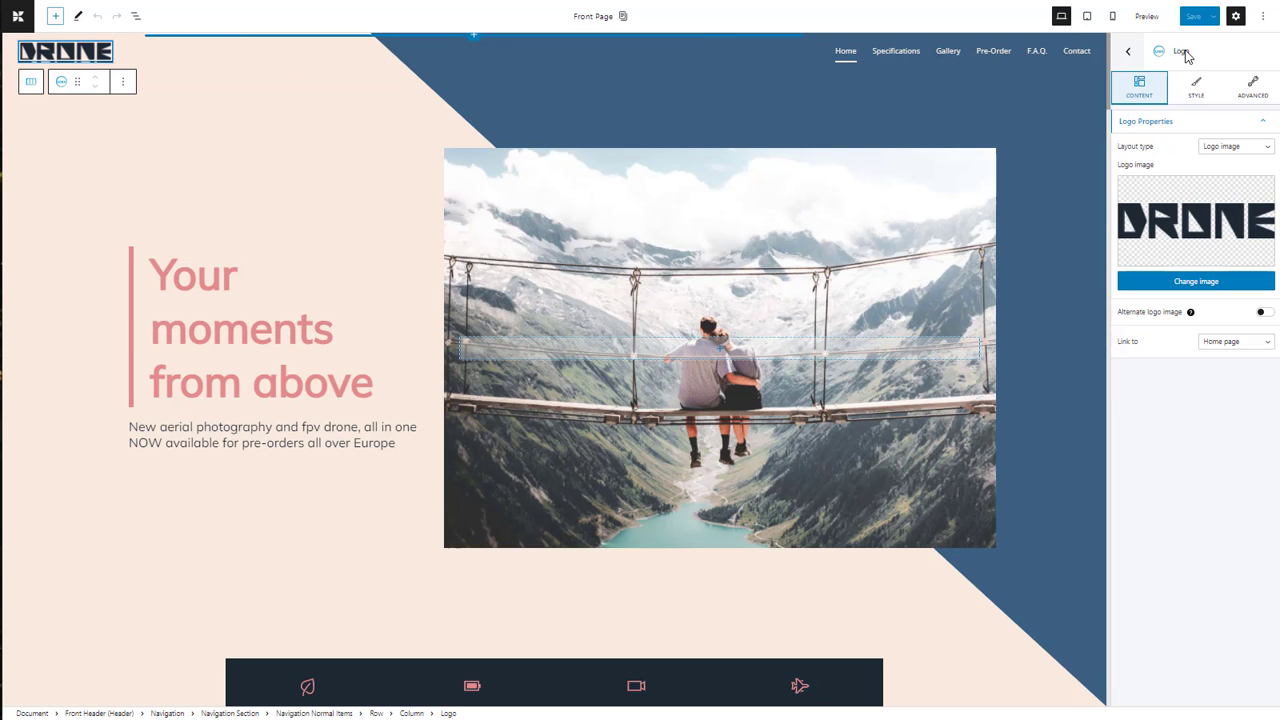
pyautogui.click(897, 54)
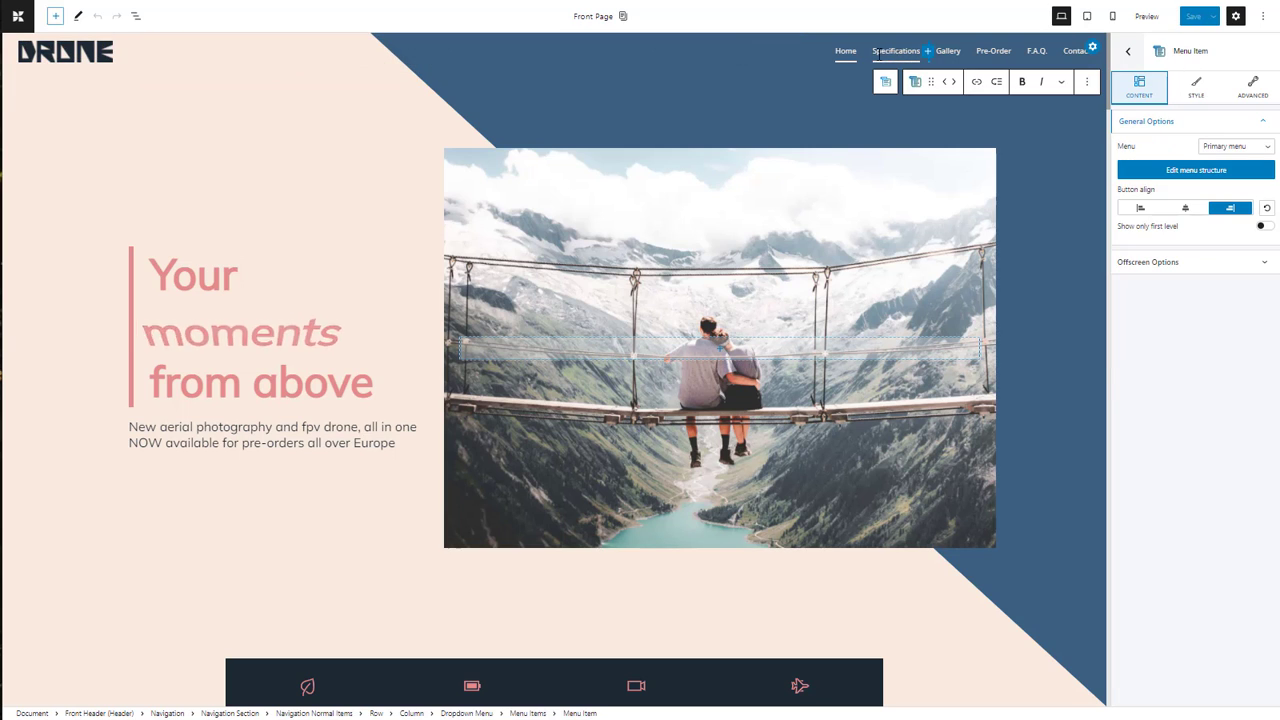
pyautogui.click(1188, 58)
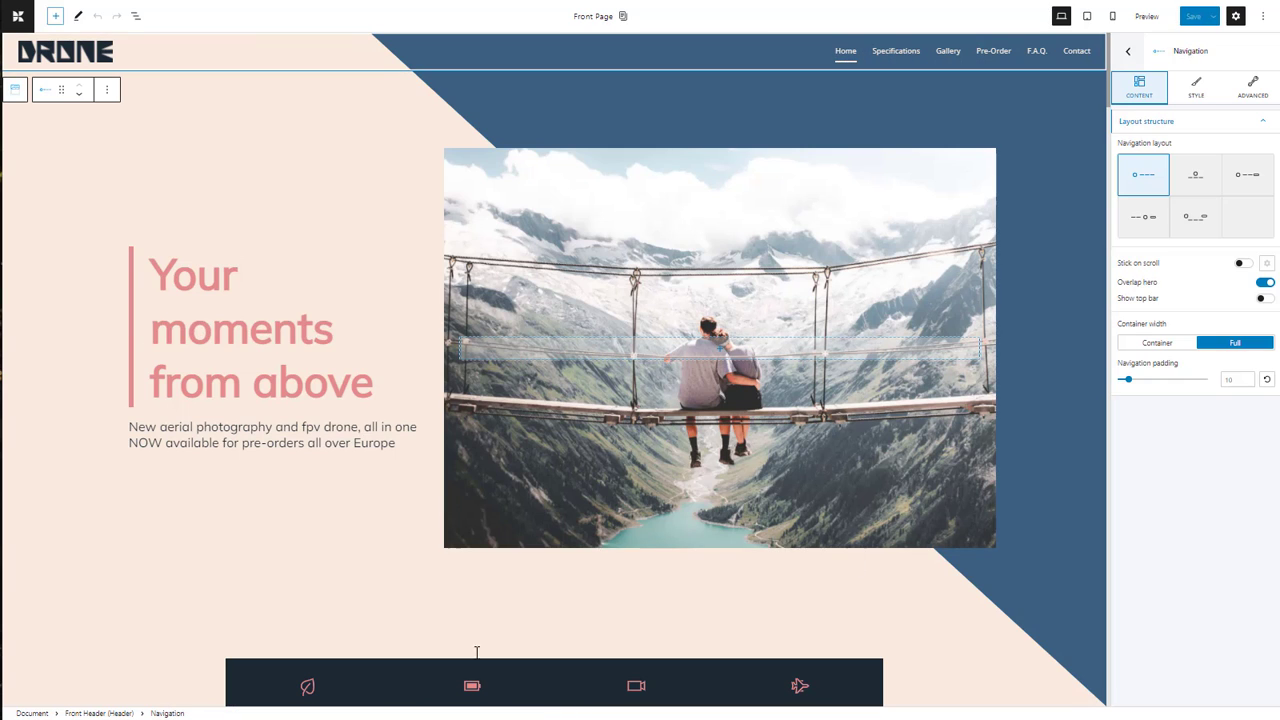
# Step: Use the logo / nav / CTA header layout with Container width and Overlap hero off
pyautogui.click(1250, 178)
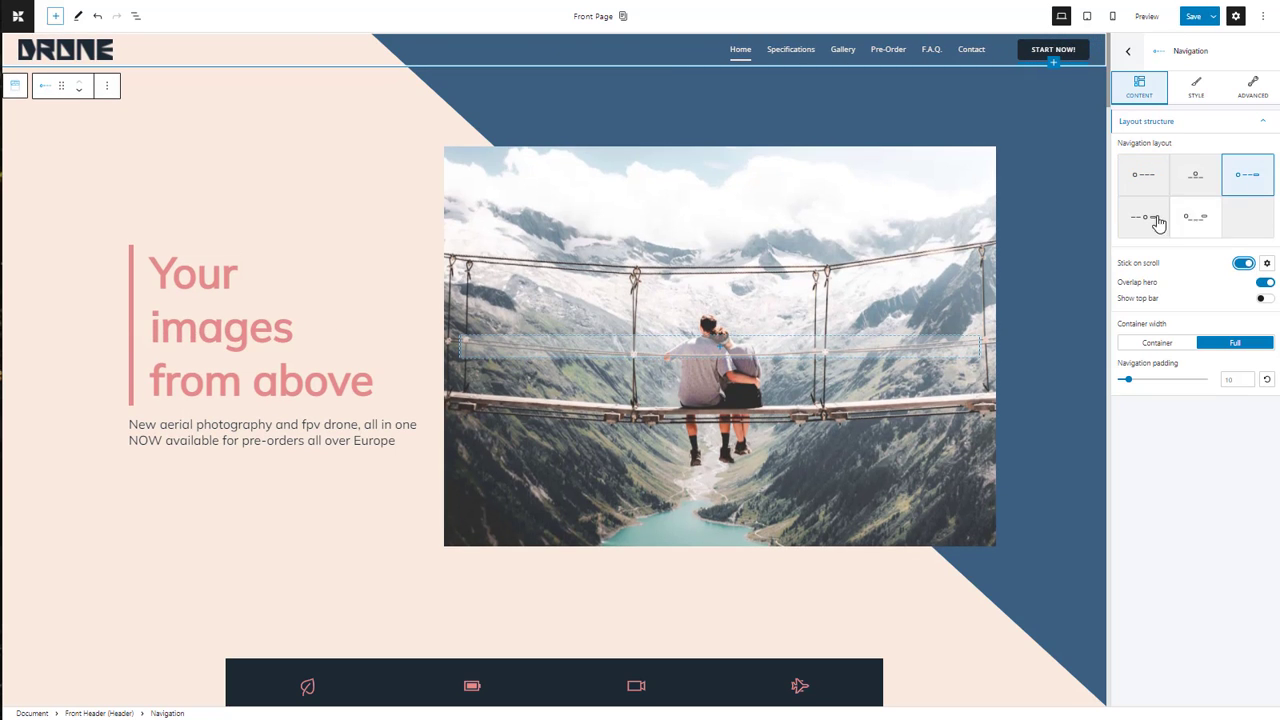
pyautogui.scroll(-5, 1064, 185)
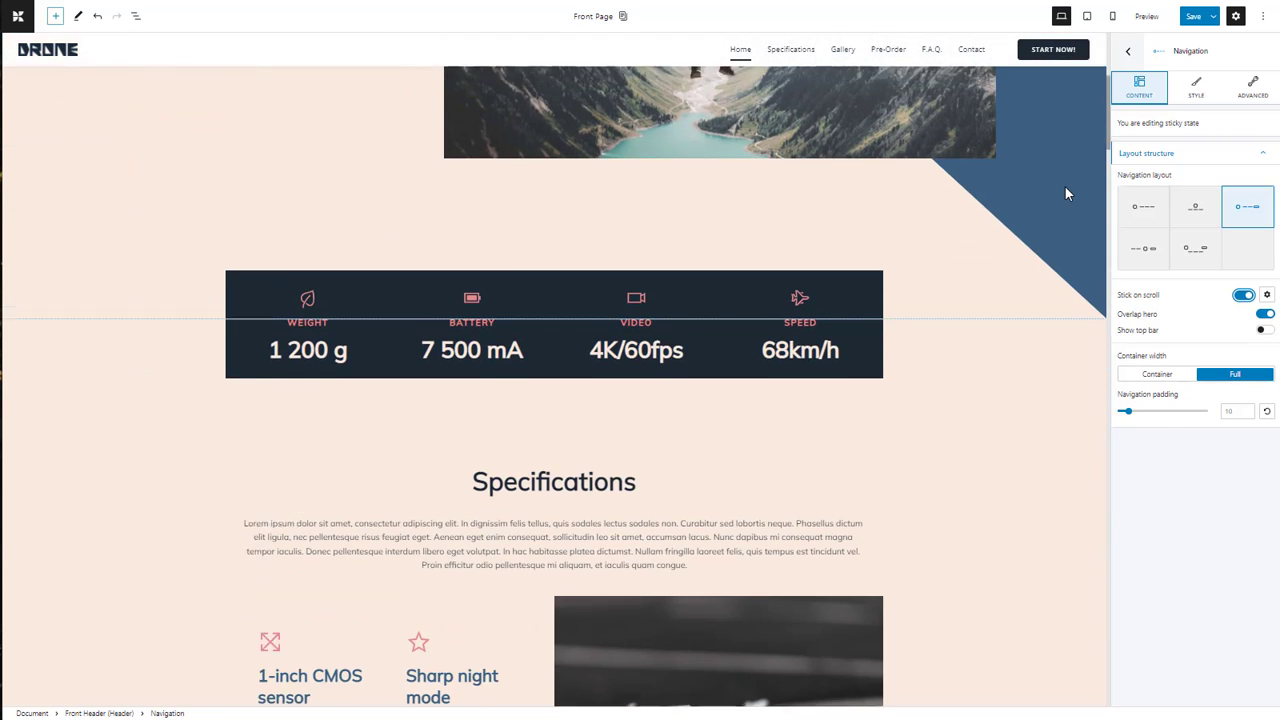
pyautogui.scroll(5, 1065, 193)
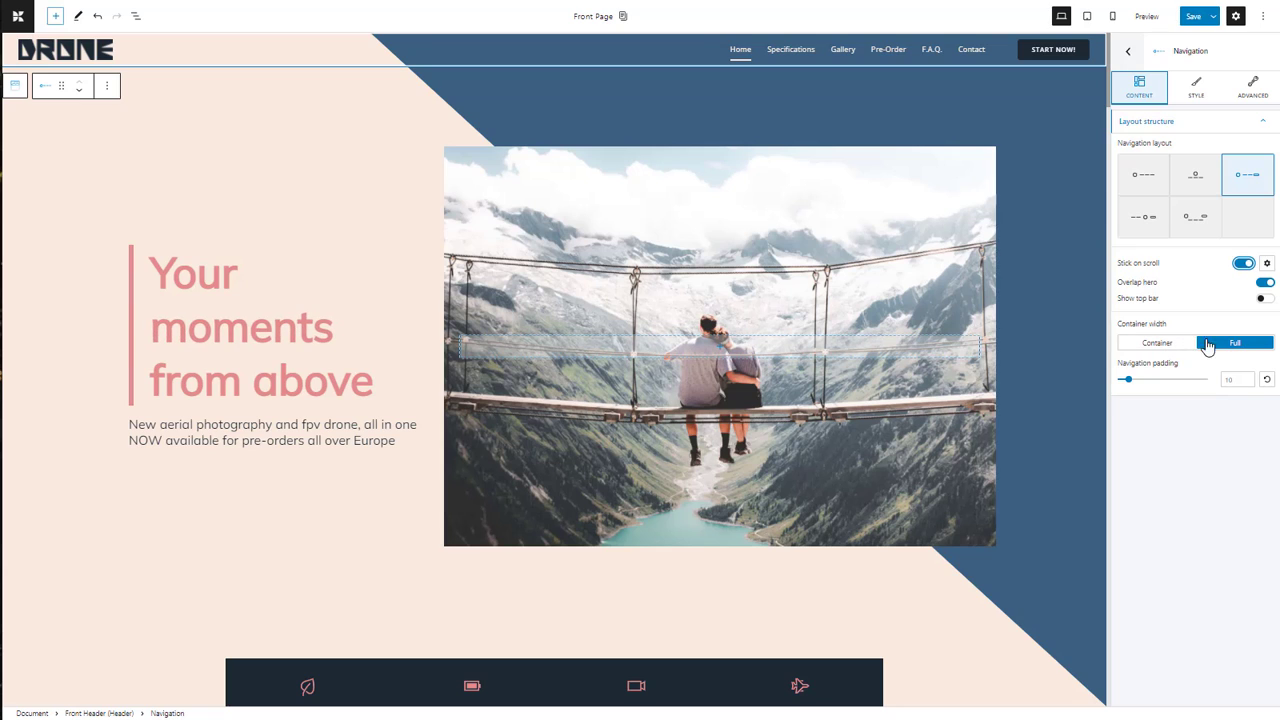
pyautogui.click(1160, 343)
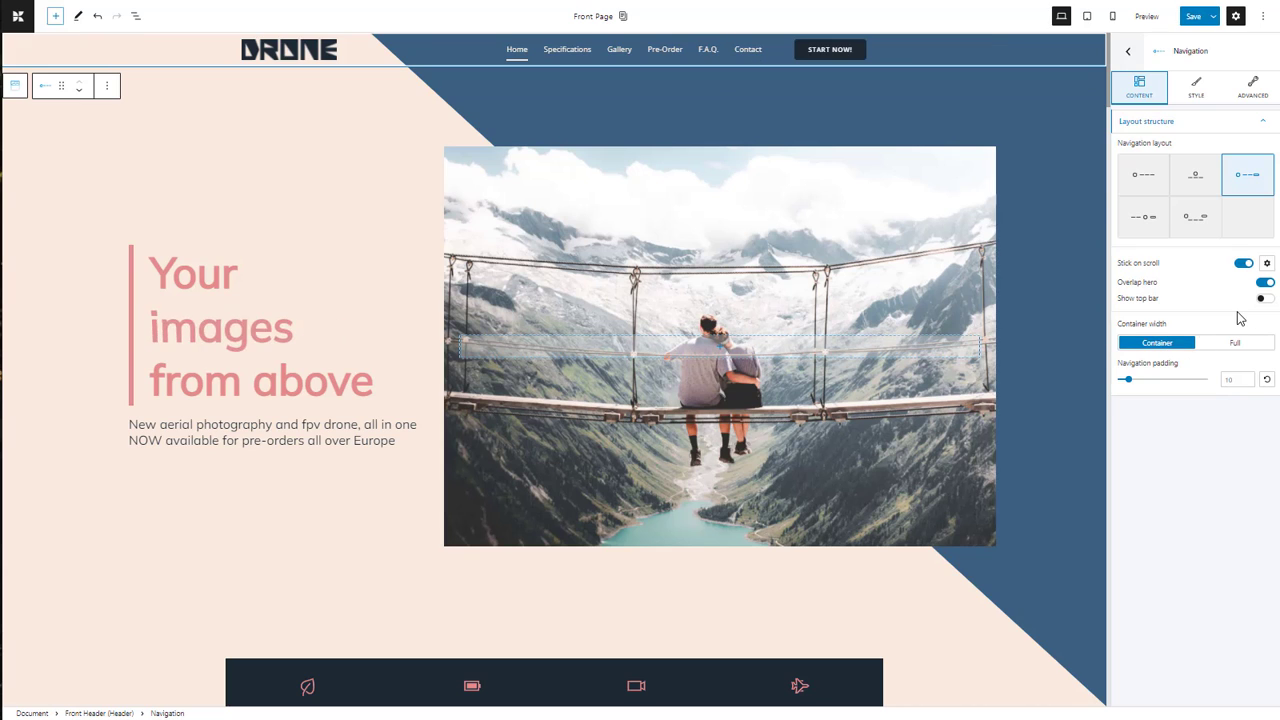
pyautogui.click(1263, 286)
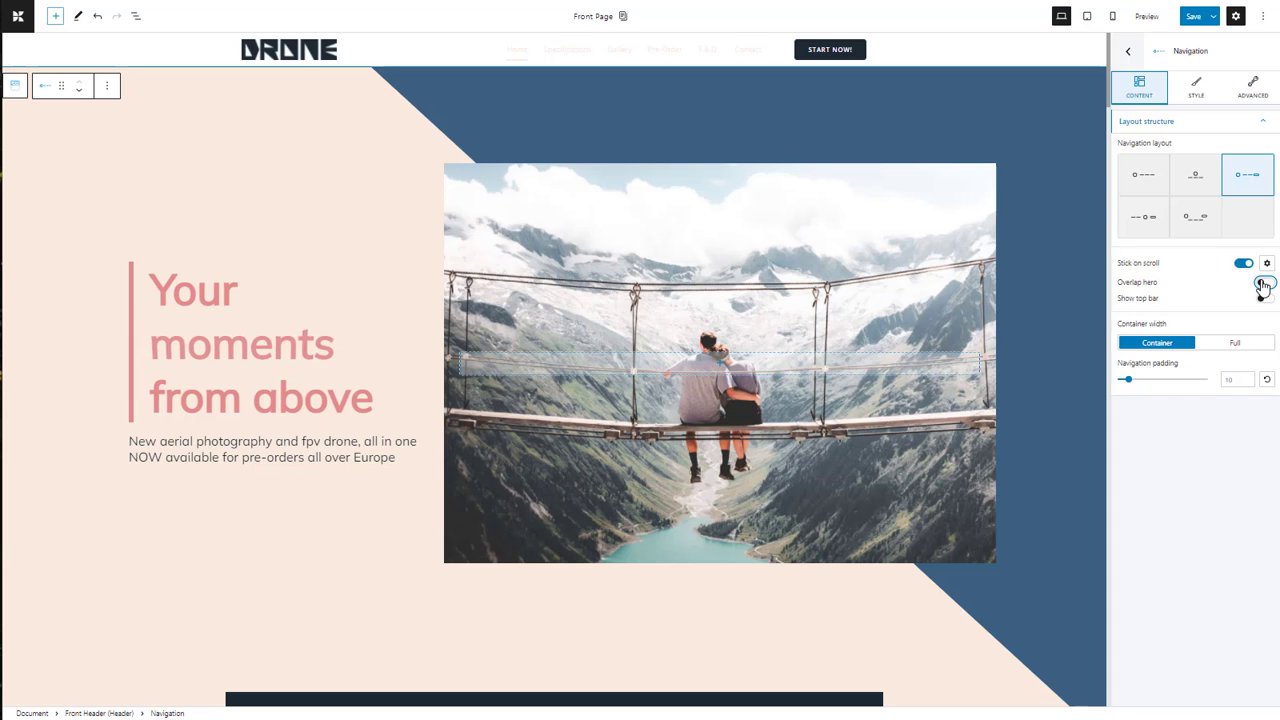
# Step: Set the navigation background colour to the pink #E28888 scheme swatch
pyautogui.click(1197, 88)
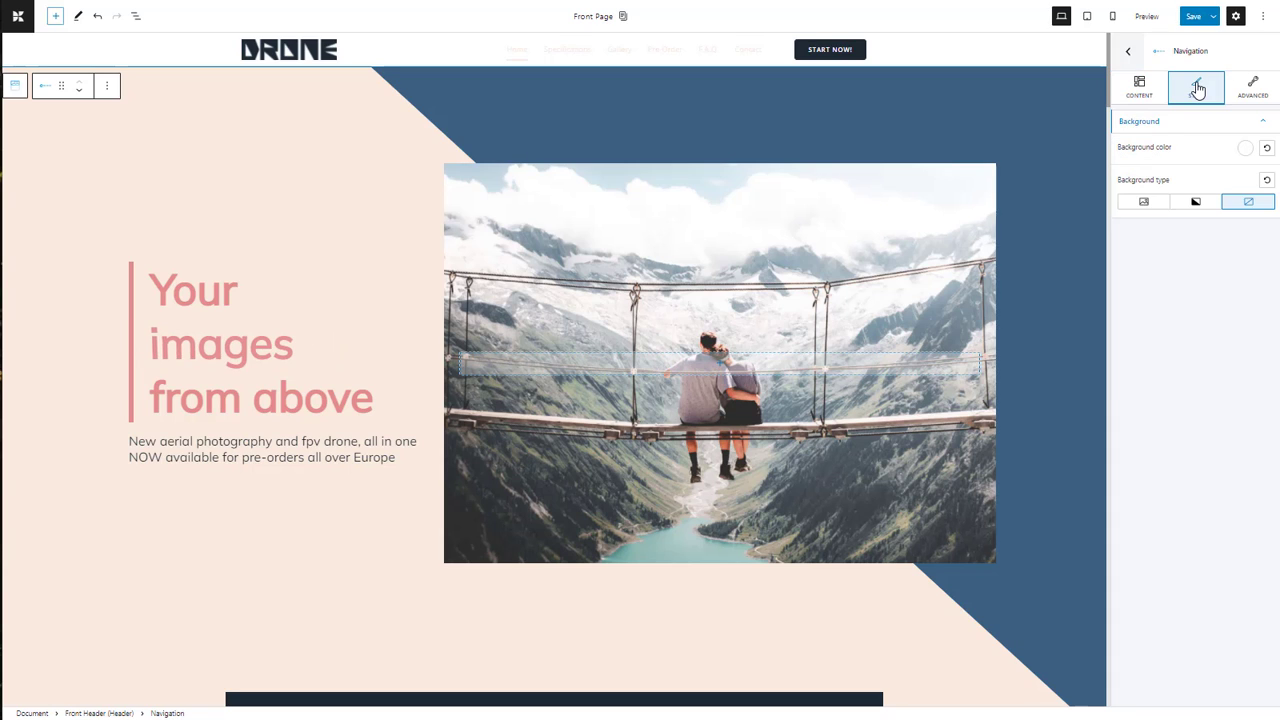
pyautogui.click(1254, 88)
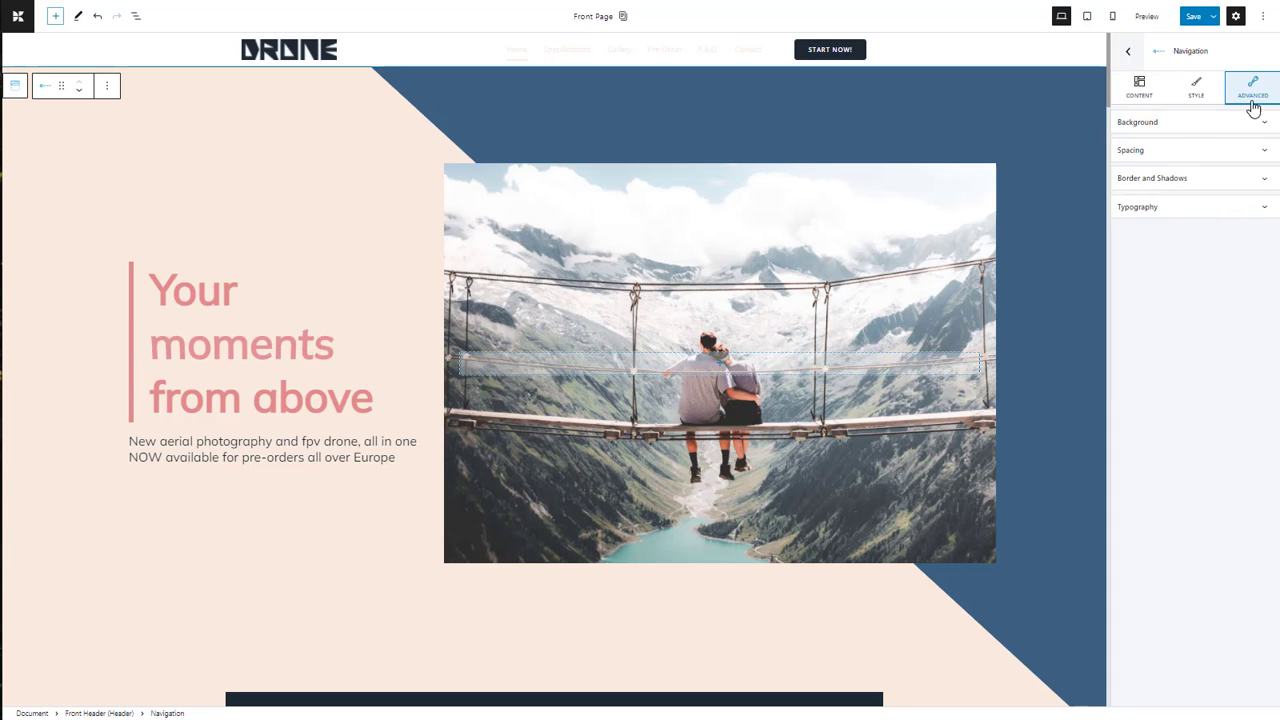
pyautogui.click(1265, 125)
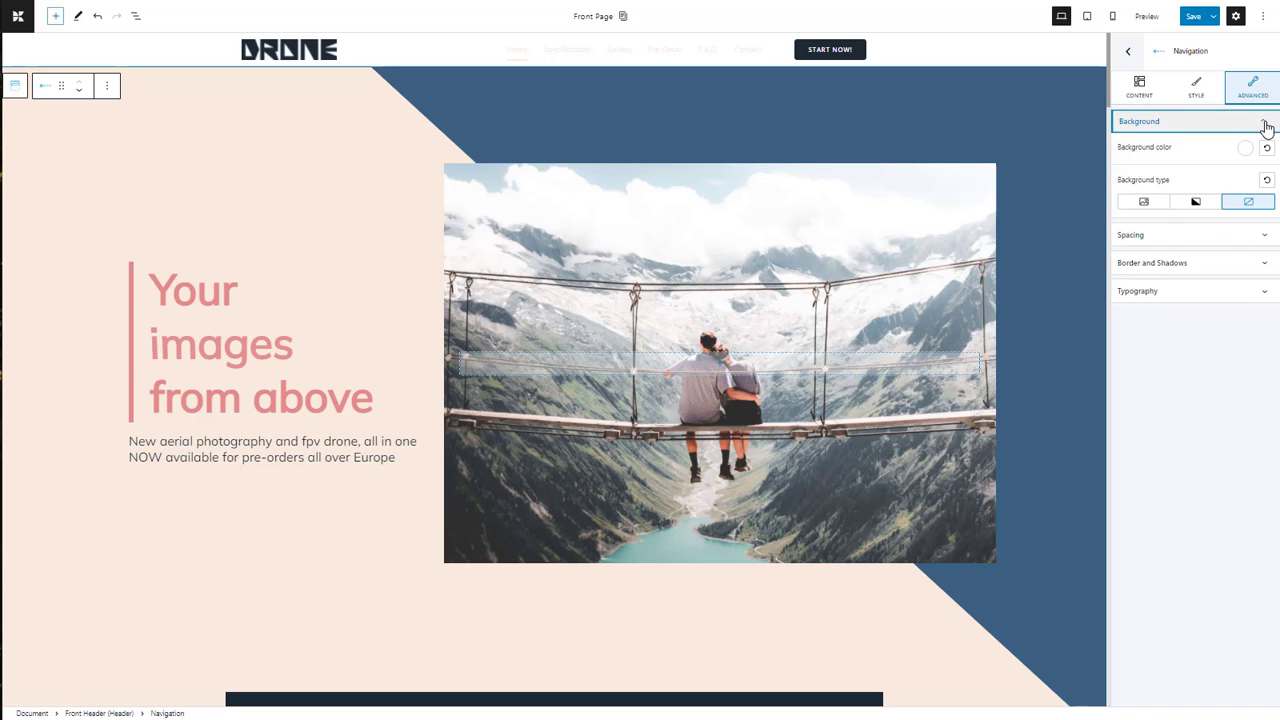
pyautogui.click(1196, 88)
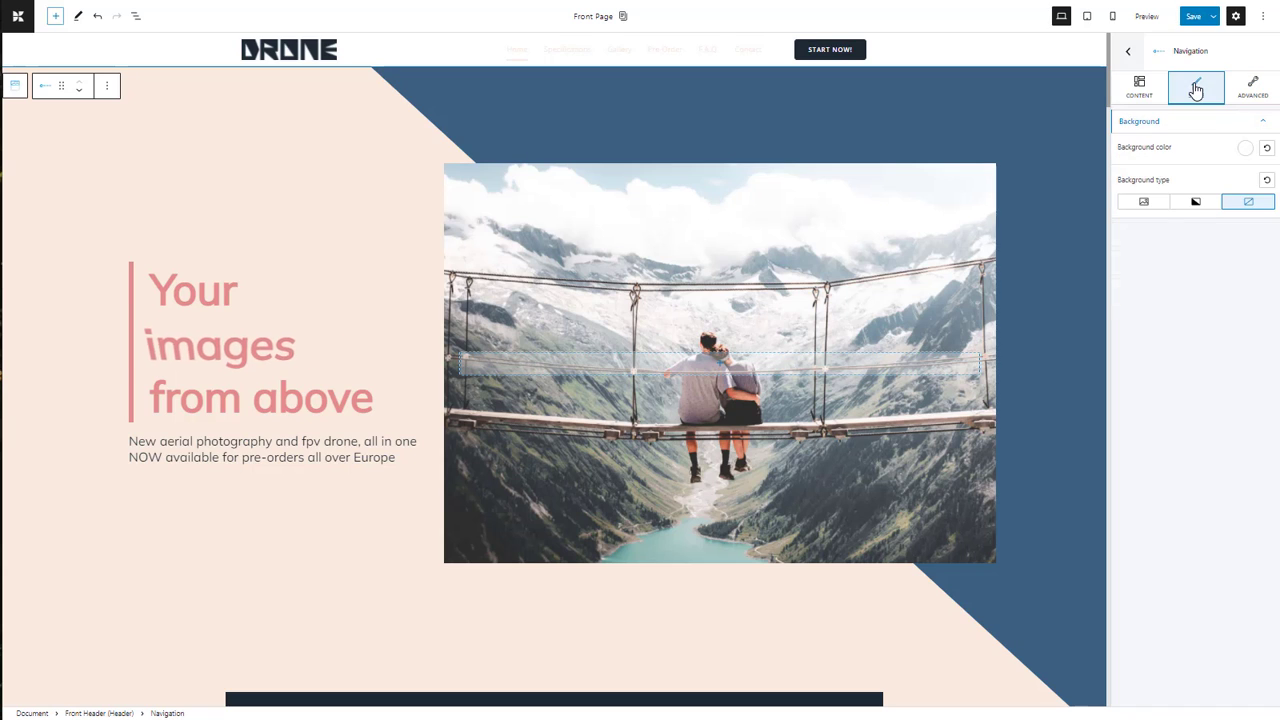
pyautogui.click(1245, 147)
pyautogui.click(1213, 190)
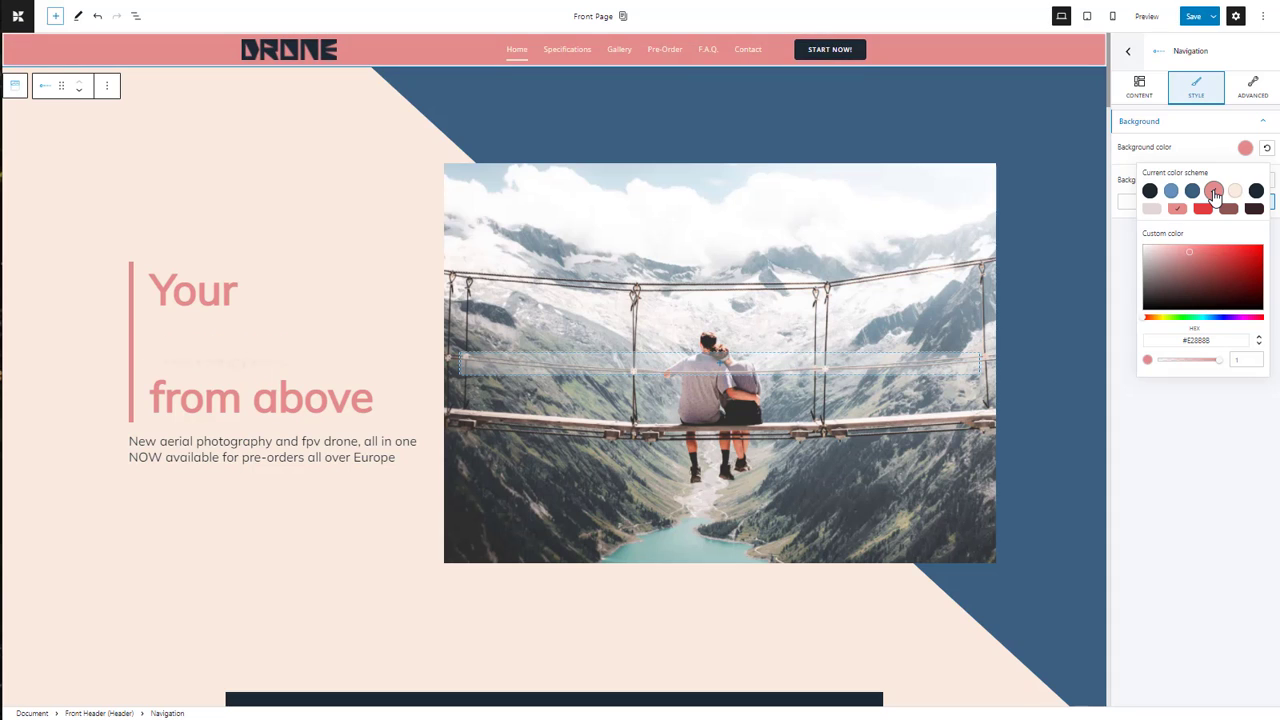
pyautogui.click(1247, 522)
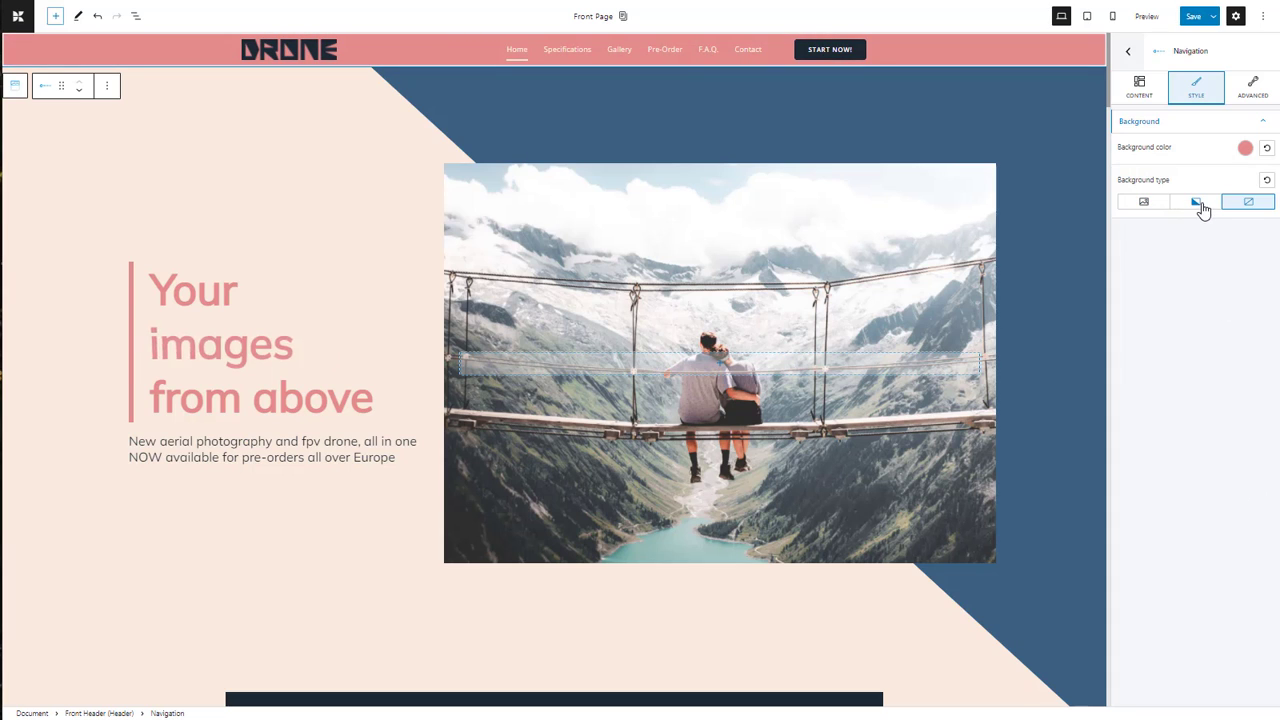
# Step: Clear the navigation background colour and reapply the pink #E28888 swatch
pyautogui.click(1265, 149)
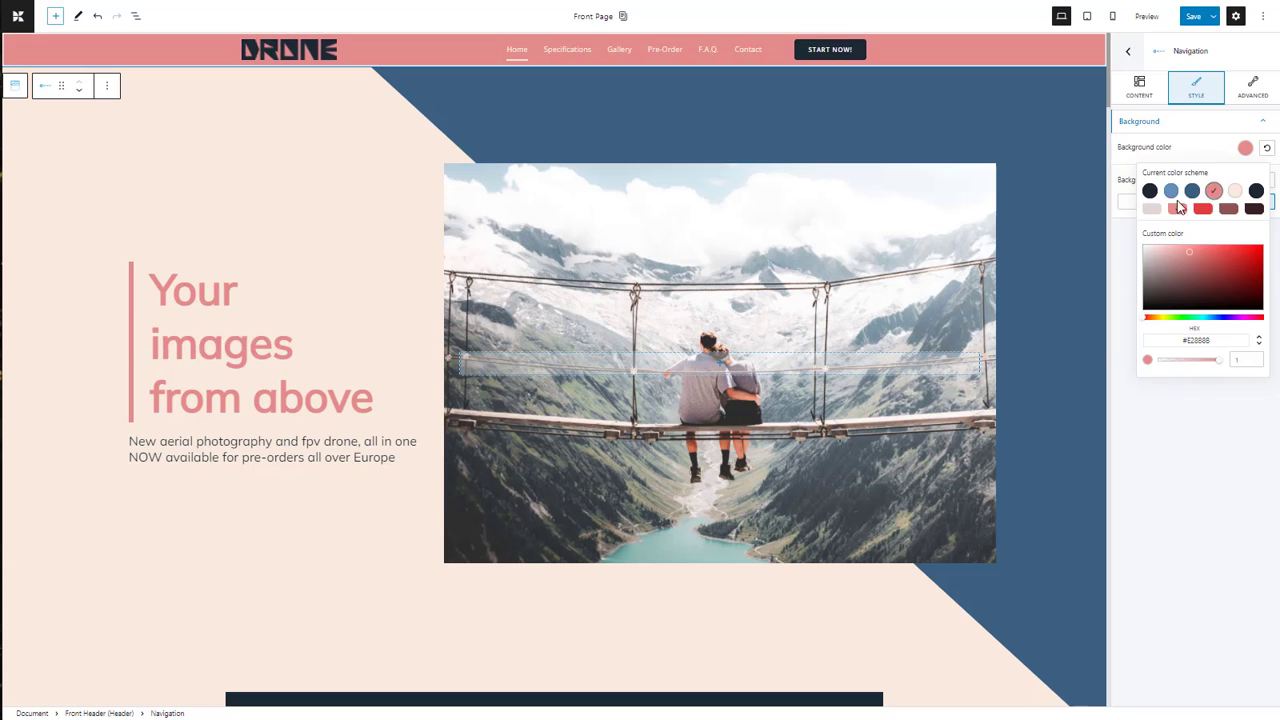
pyautogui.click(1128, 203)
pyautogui.click(1266, 182)
pyautogui.click(1265, 148)
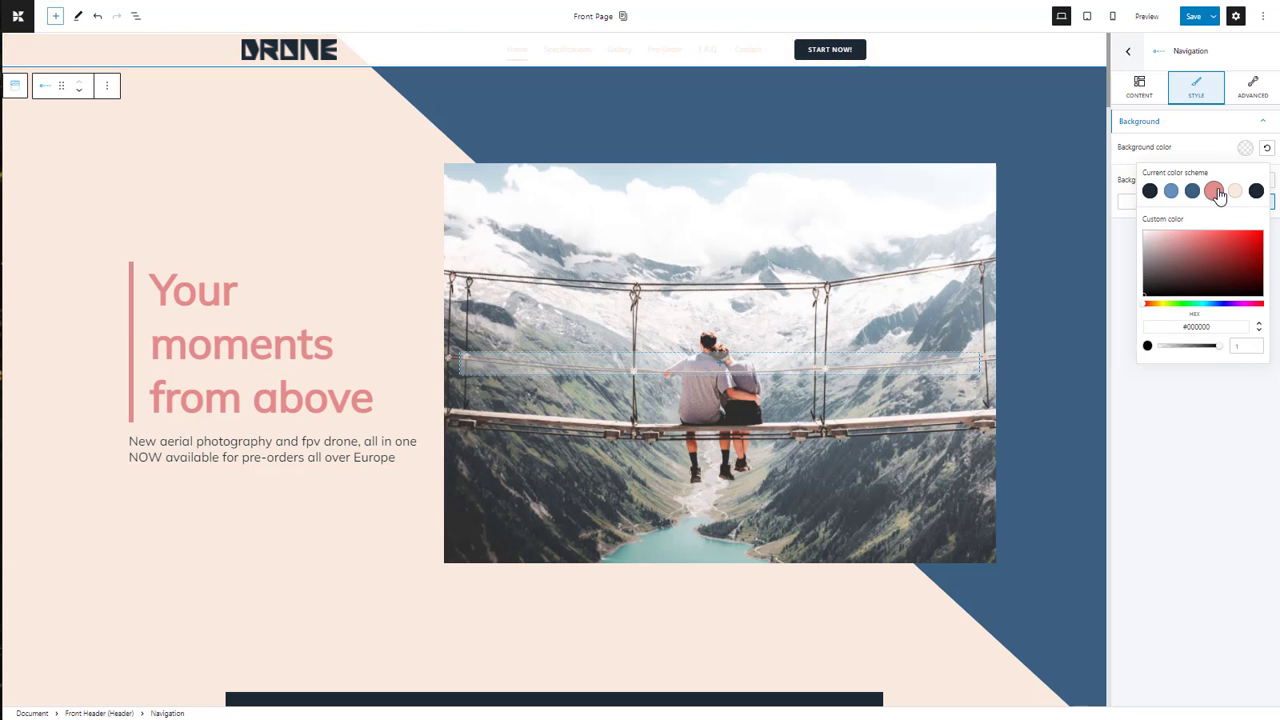
pyautogui.click(1214, 191)
pyautogui.click(1208, 471)
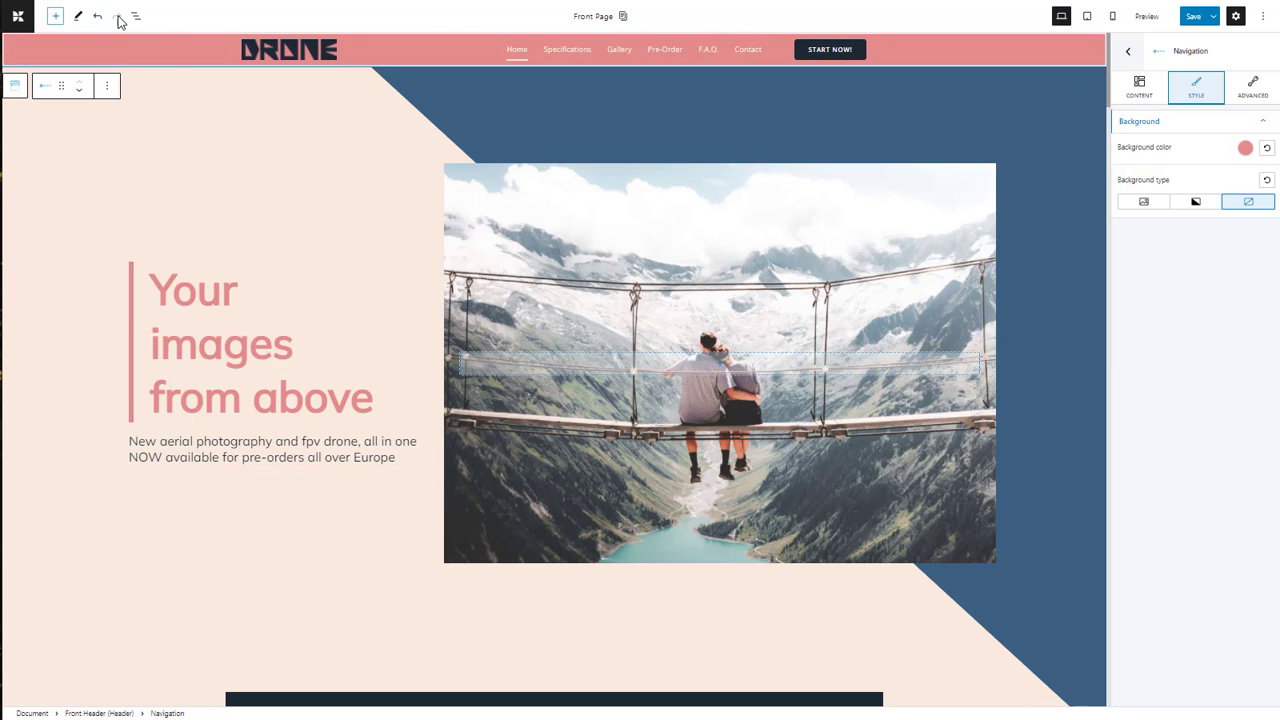
# Step: Link all four sides and set the navigation's padding to 4
pyautogui.click(1258, 90)
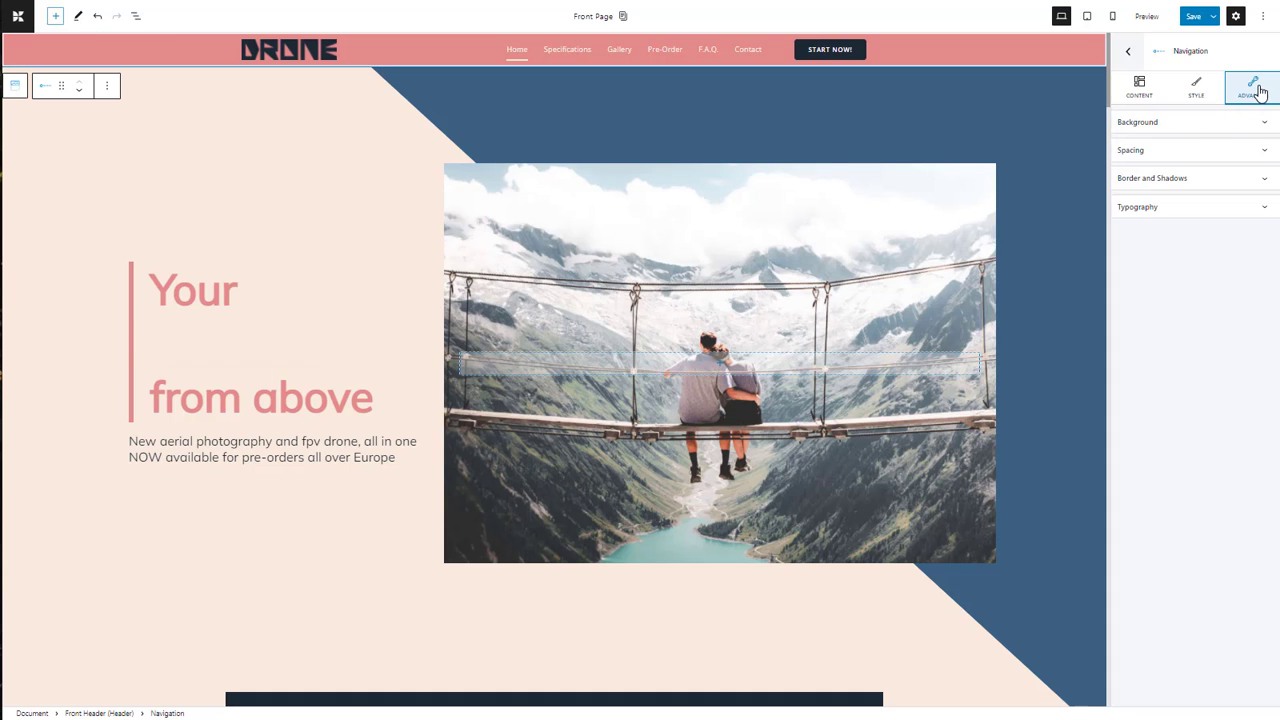
pyautogui.click(1263, 237)
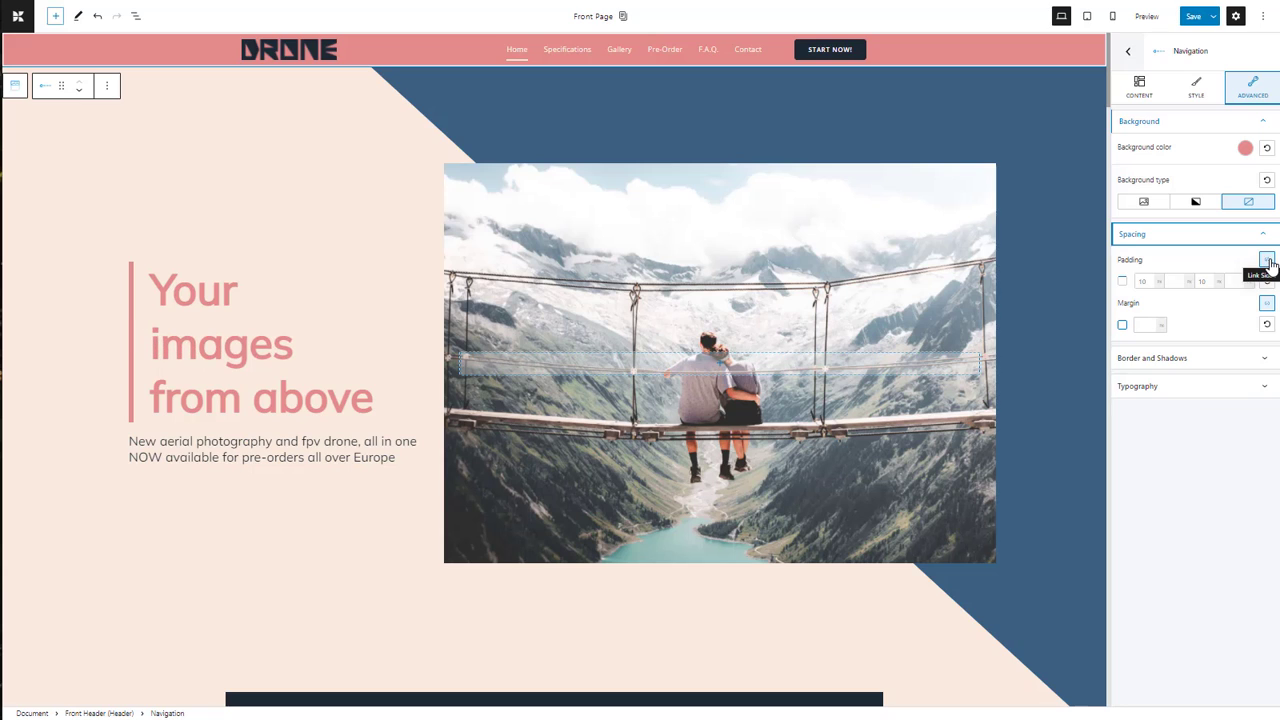
pyautogui.click(1267, 261)
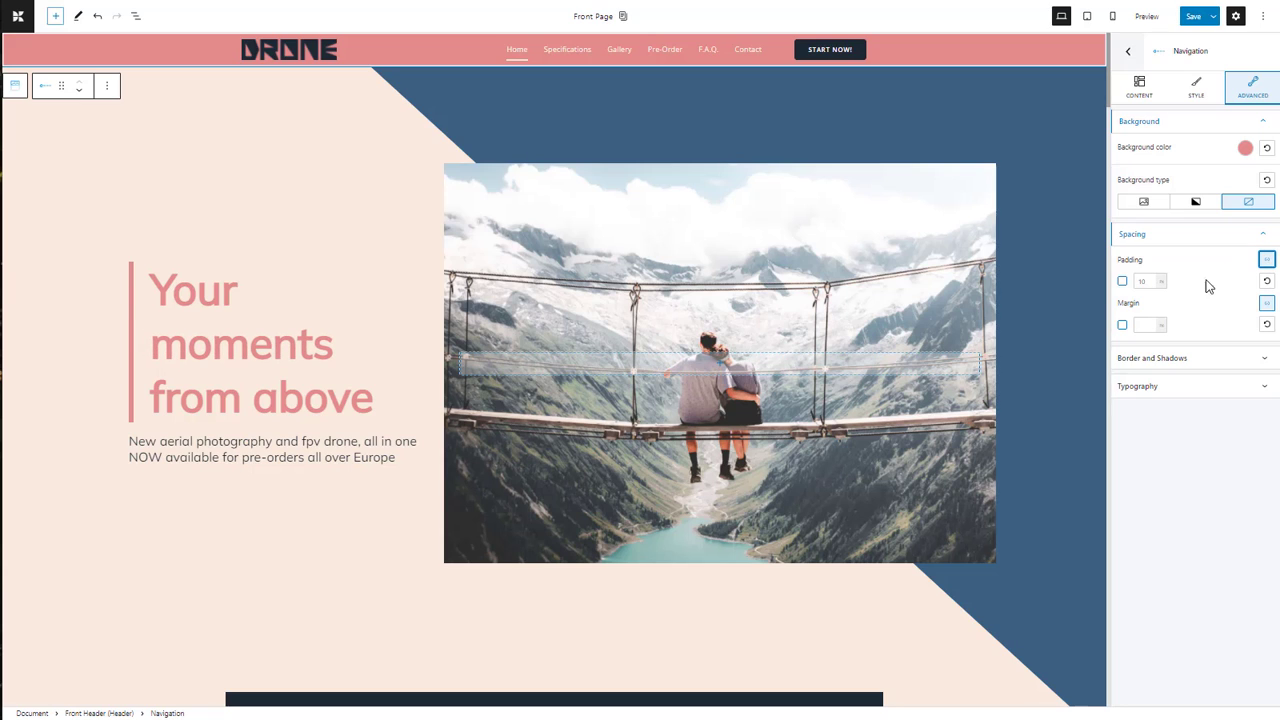
pyautogui.click(1162, 283)
pyautogui.click(1162, 303)
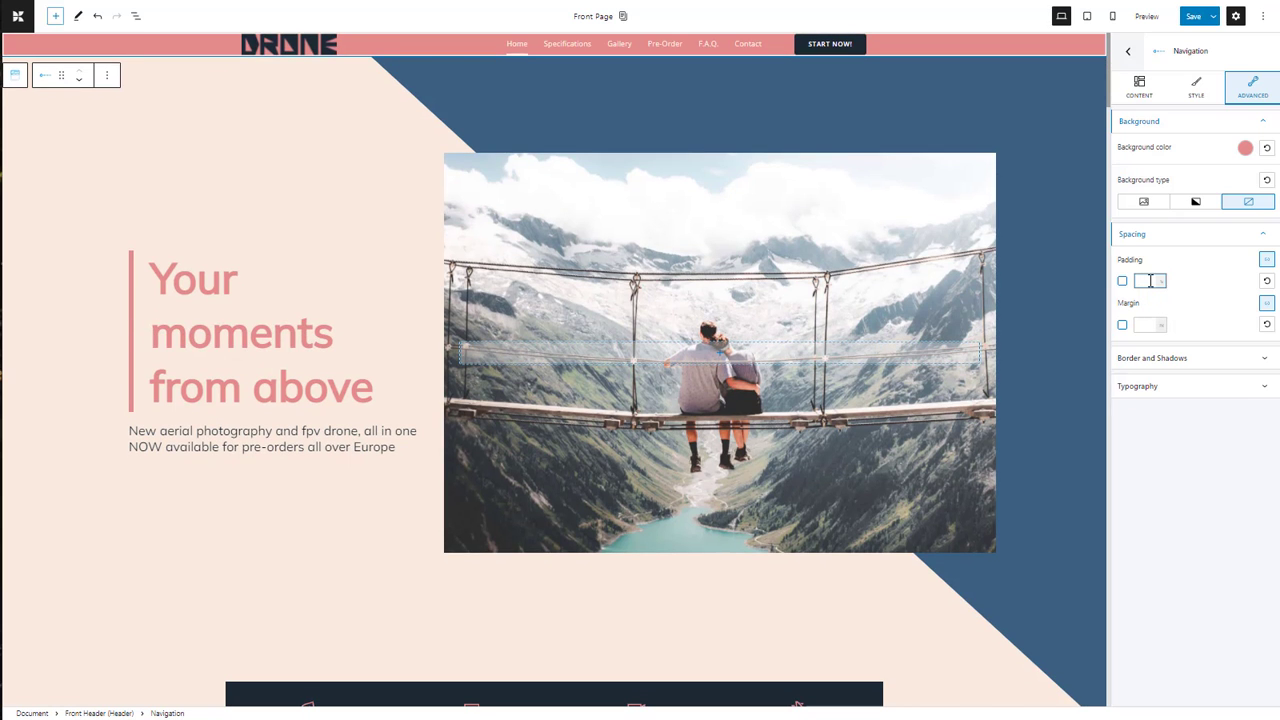
pyautogui.write('4')
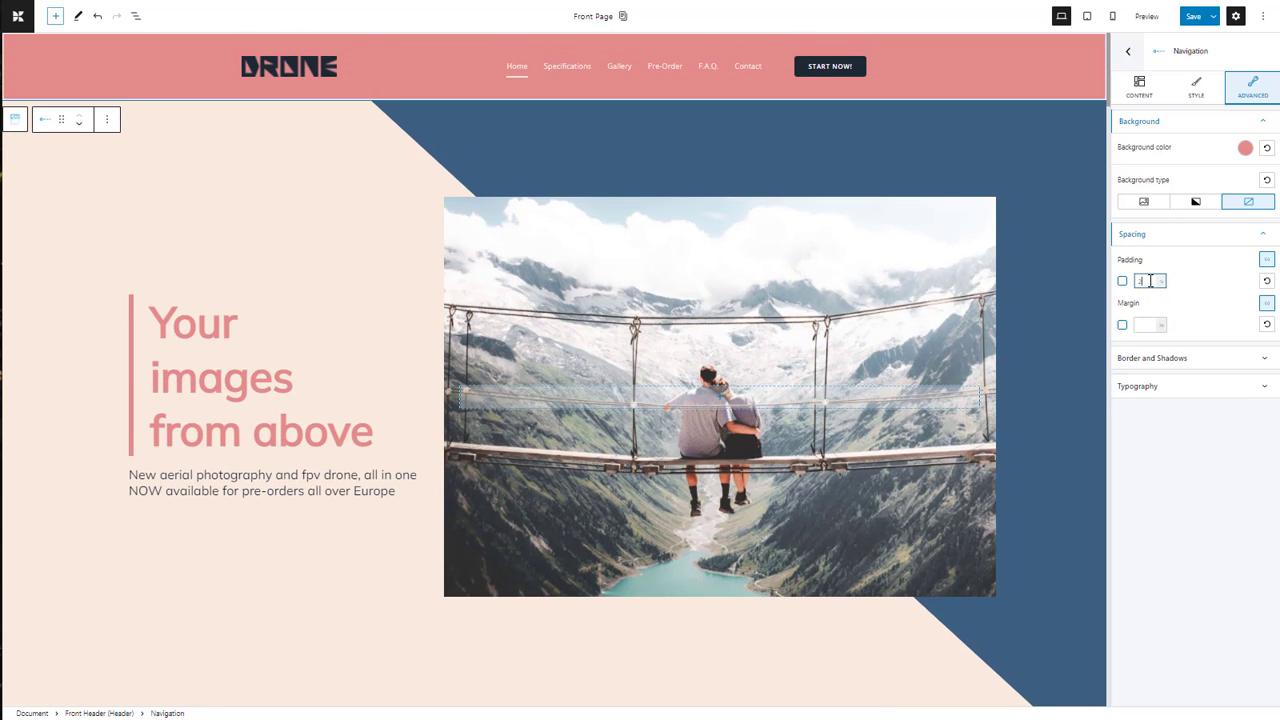
# Step: Give the navigation an inset peach border of width 5 and expand its Typography colours
pyautogui.click(1262, 360)
pyautogui.click(1166, 408)
pyautogui.click(1162, 527)
pyautogui.click(1204, 406)
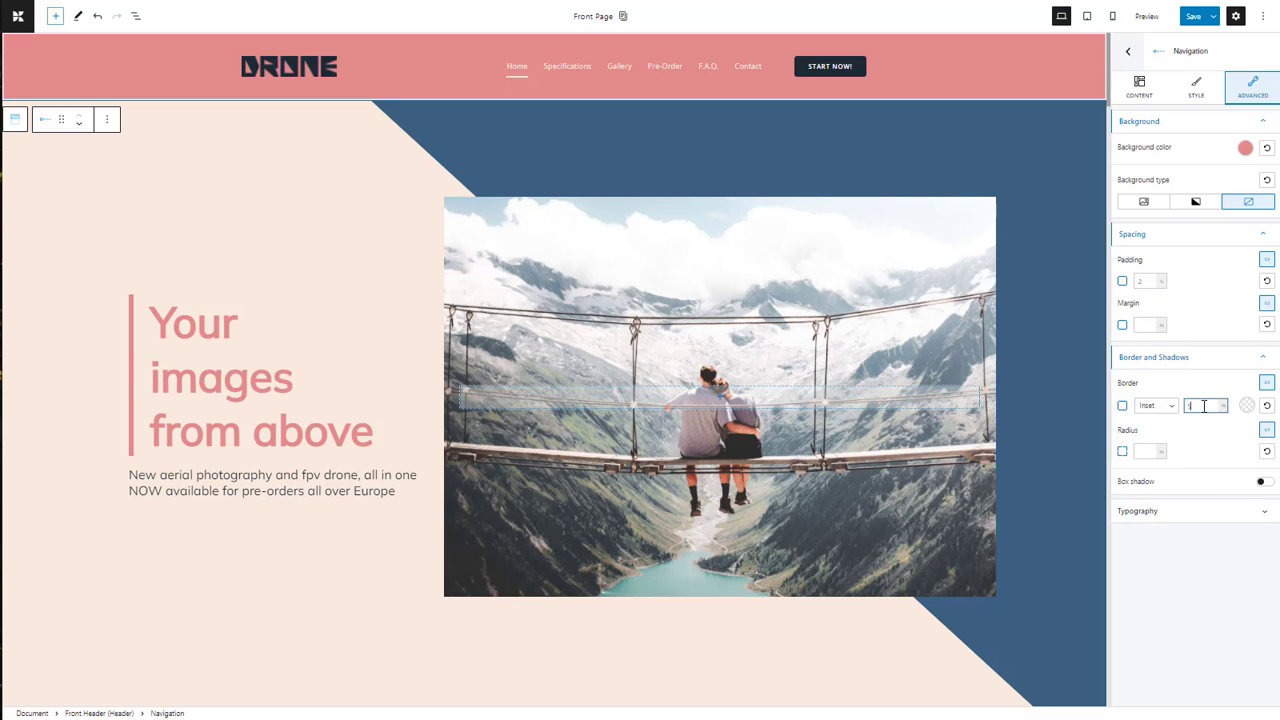
pyautogui.write('5')
pyautogui.click(1246, 405)
pyautogui.click(1225, 448)
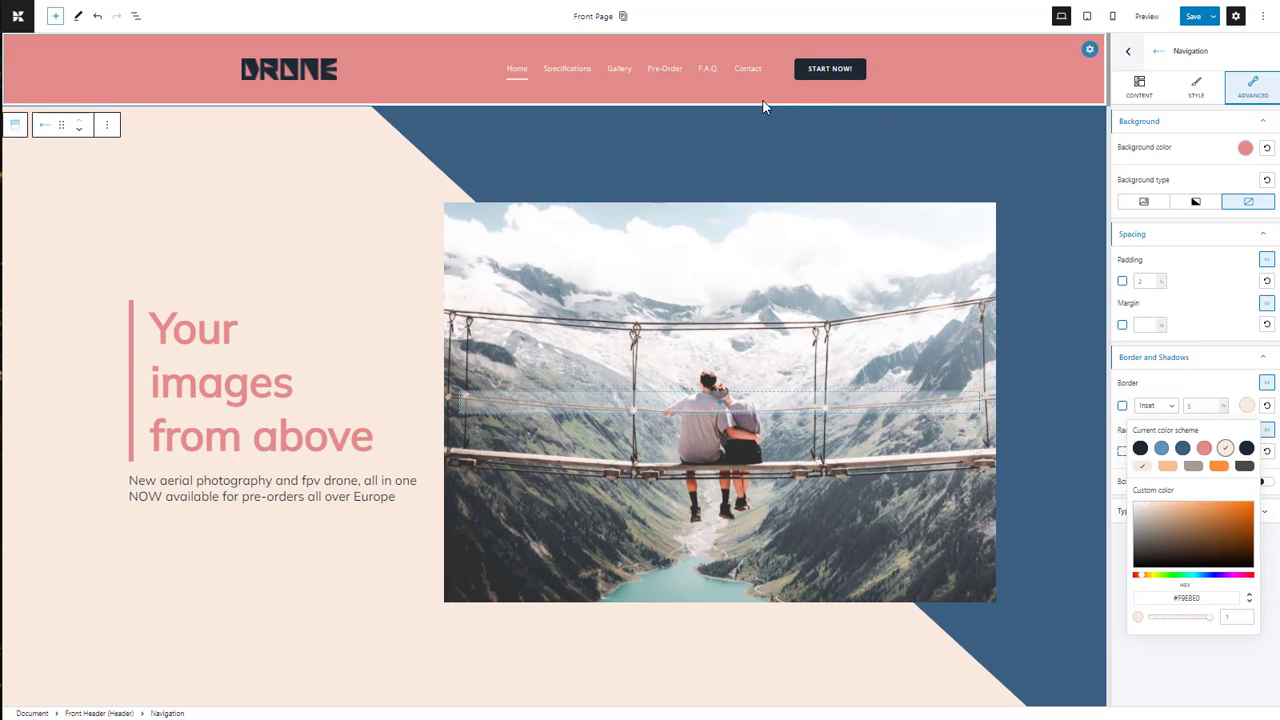
pyautogui.click(1236, 630)
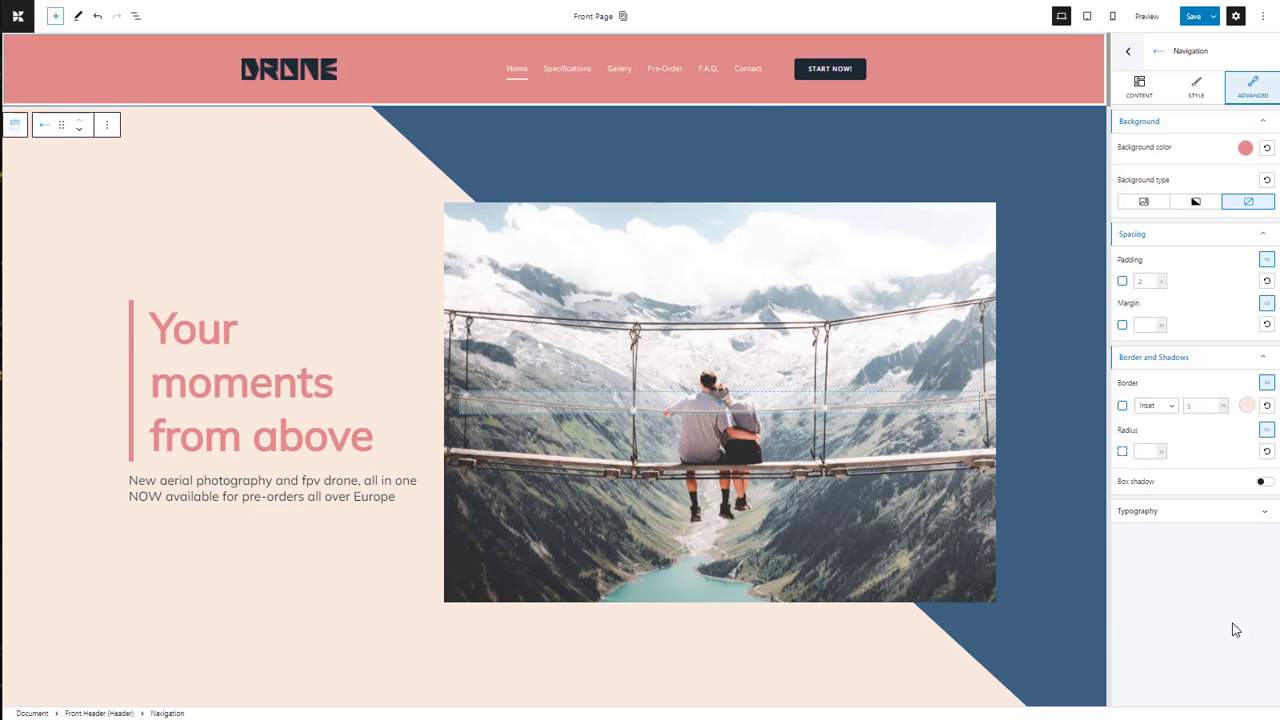
pyautogui.click(1264, 514)
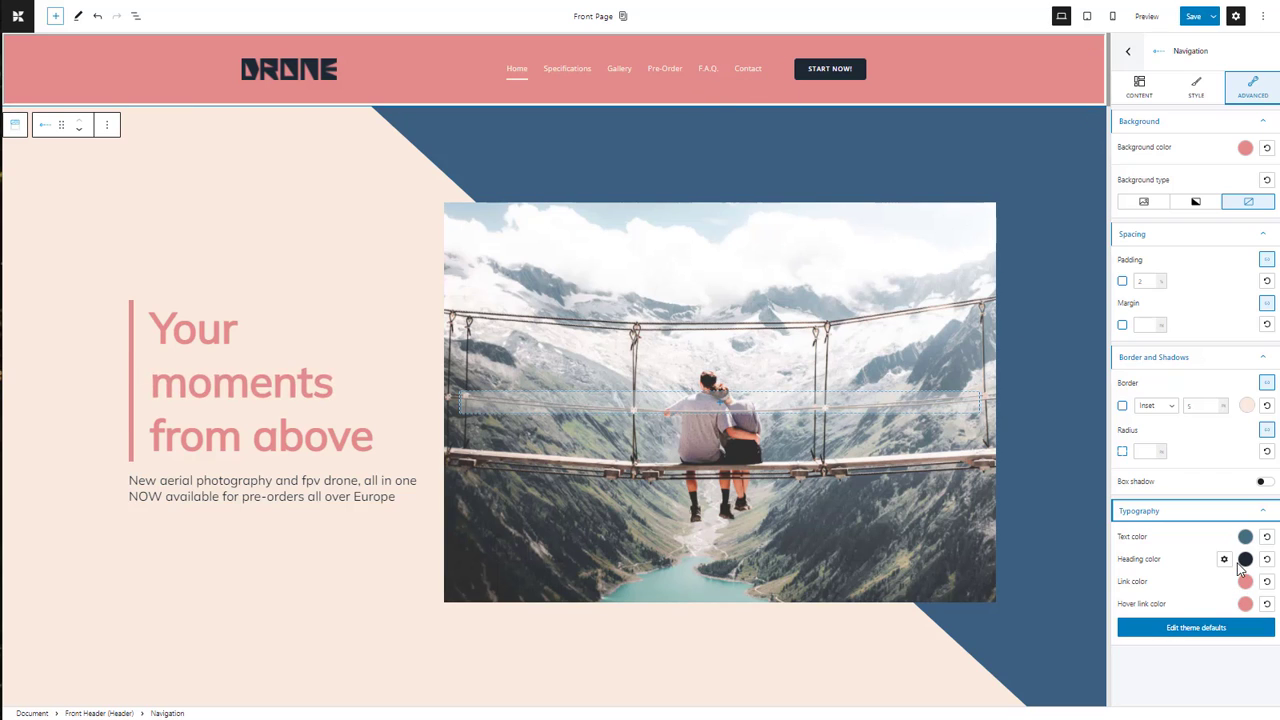
pyautogui.click(587, 68)
# Step: Add a new column to the header's menu row and insert a Heading into it
pyautogui.click(411, 713)
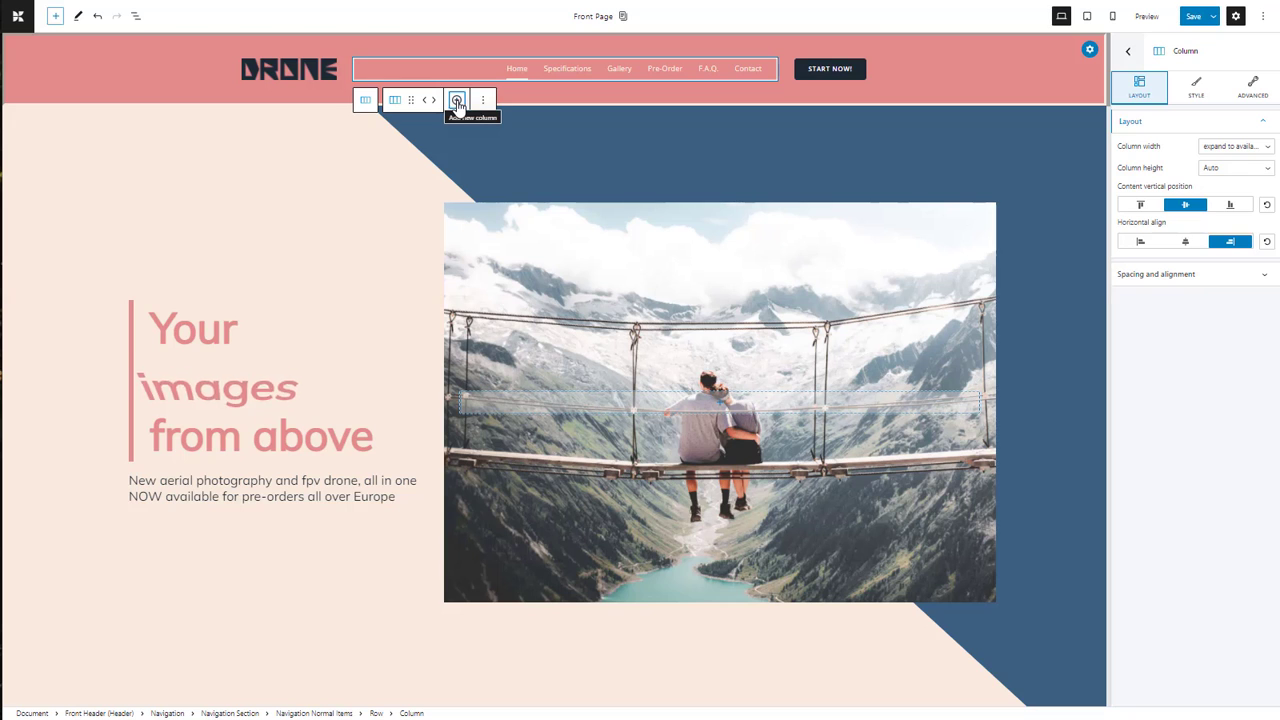
pyautogui.click(457, 100)
pyautogui.click(855, 68)
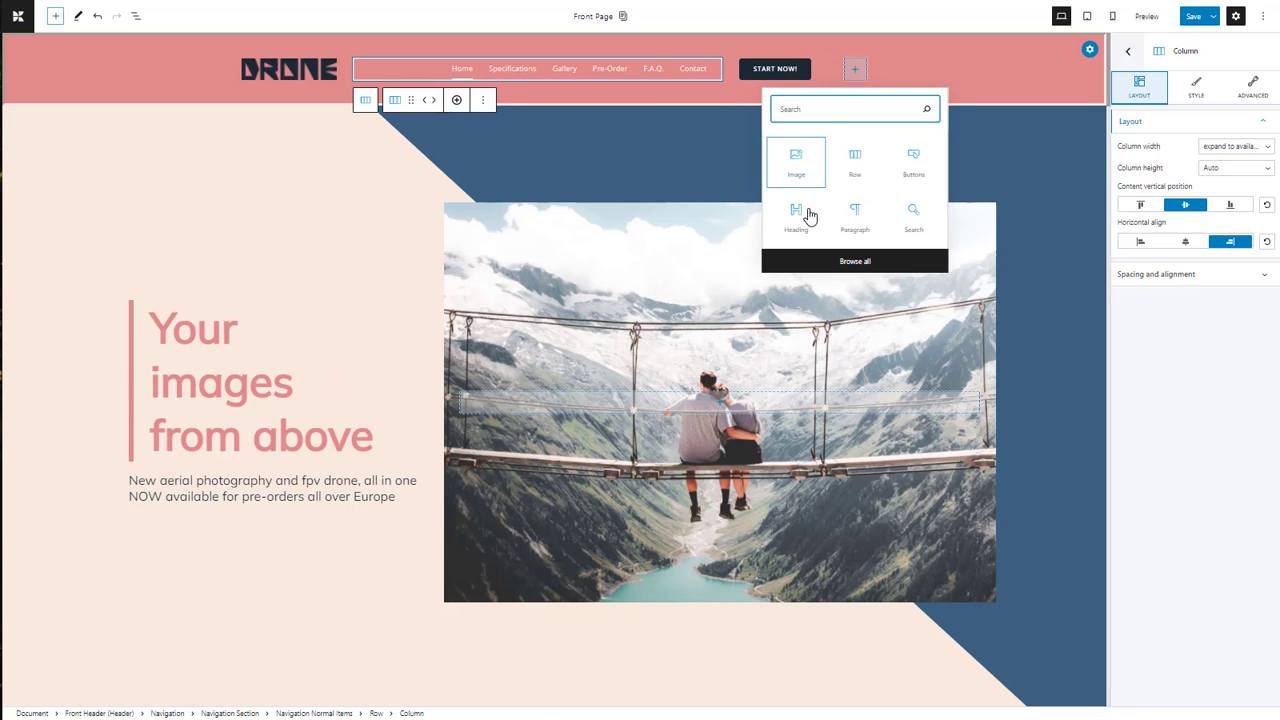
pyautogui.click(810, 214)
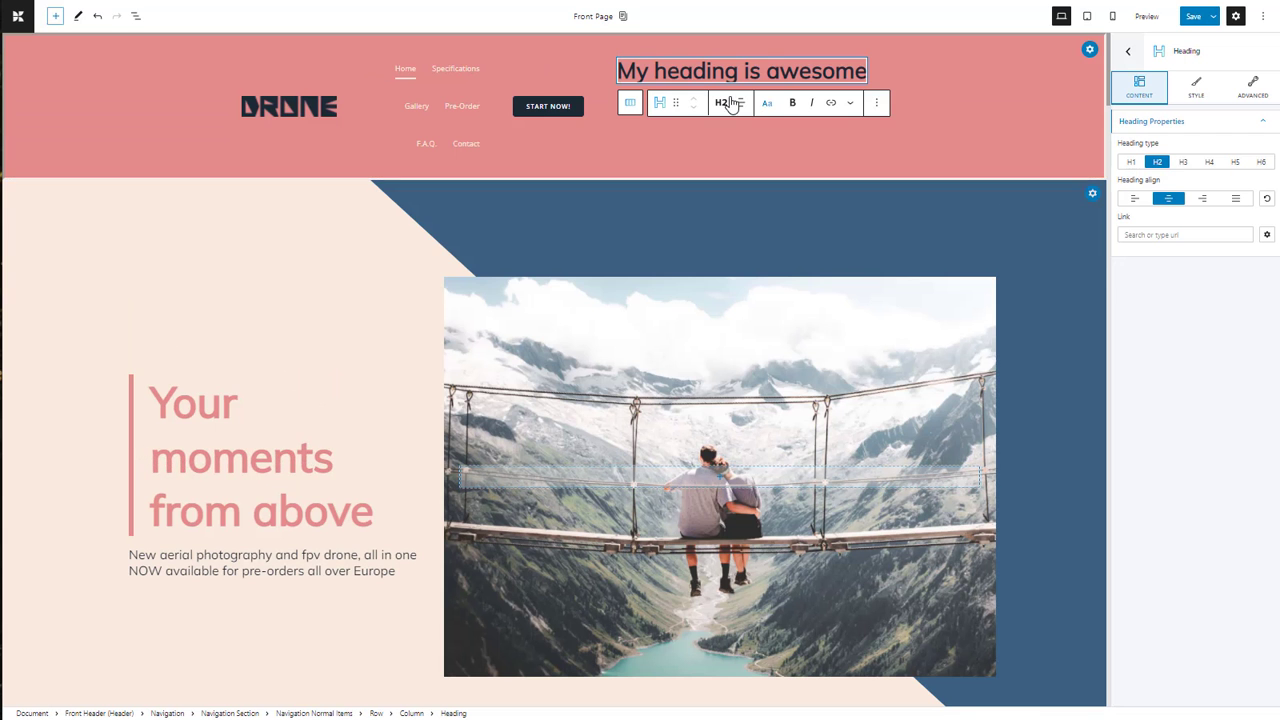
# Step: Make the new heading an H5 reading 'Language'
pyautogui.click(727, 103)
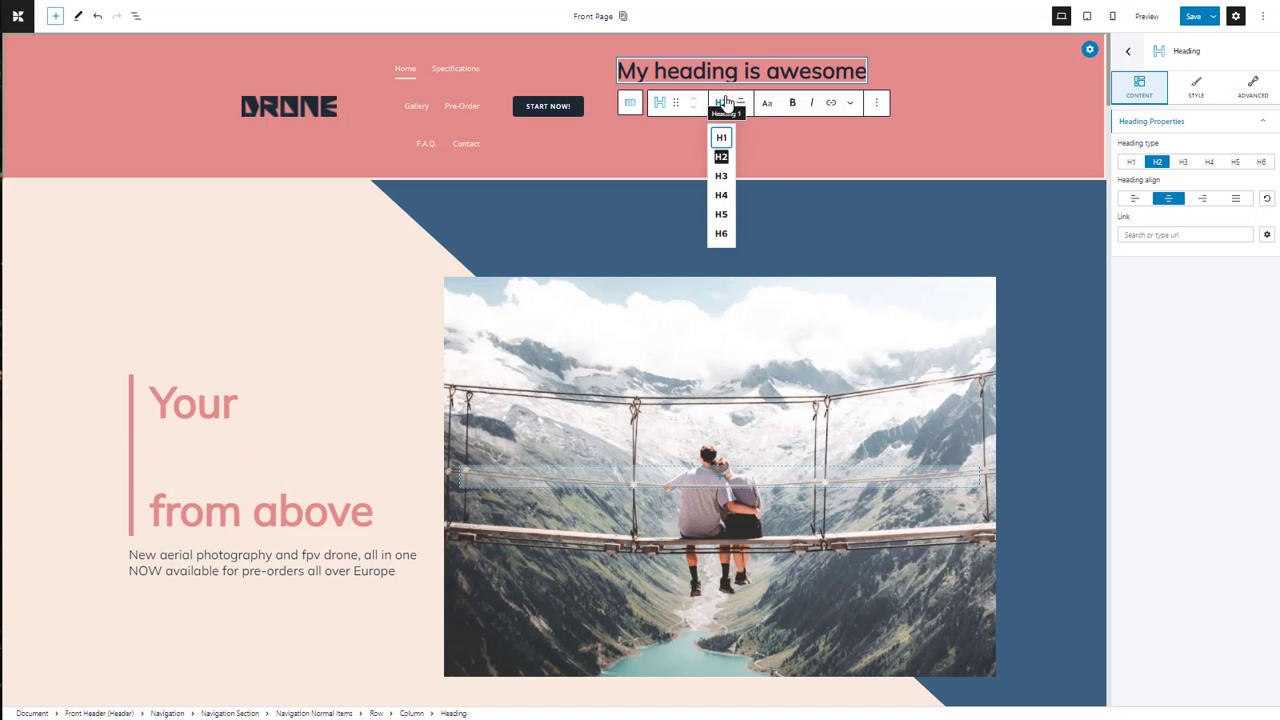
pyautogui.click(721, 215)
pyautogui.tripleClick(839, 62)
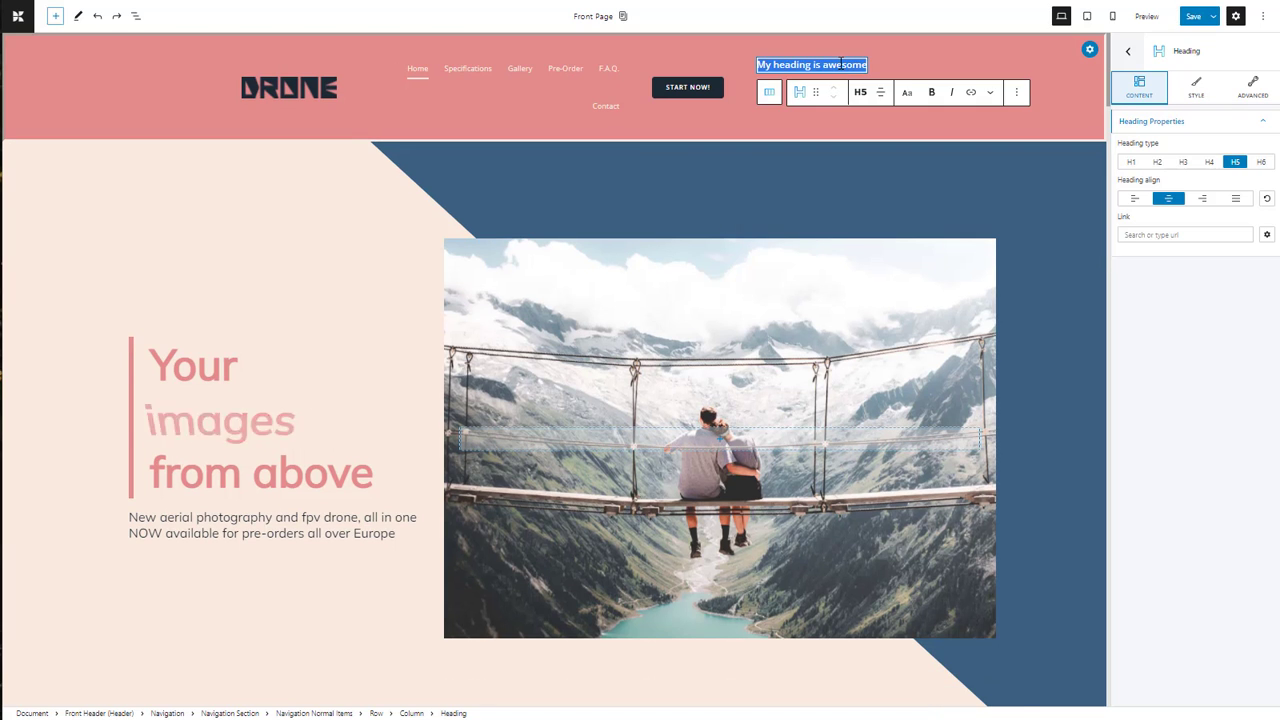
pyautogui.write('Language')
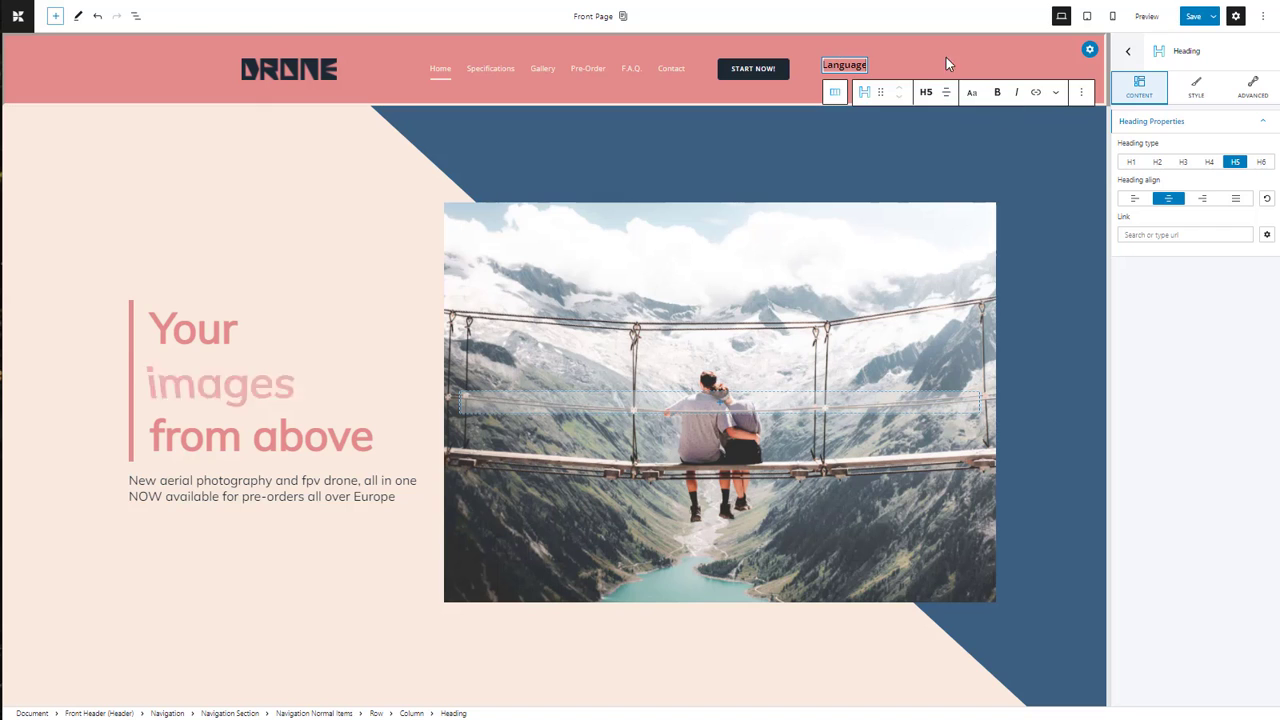
pyautogui.click(1048, 43)
pyautogui.click(1240, 94)
# Step: Set the navigation's Typography heading colour to peach
pyautogui.click(1231, 206)
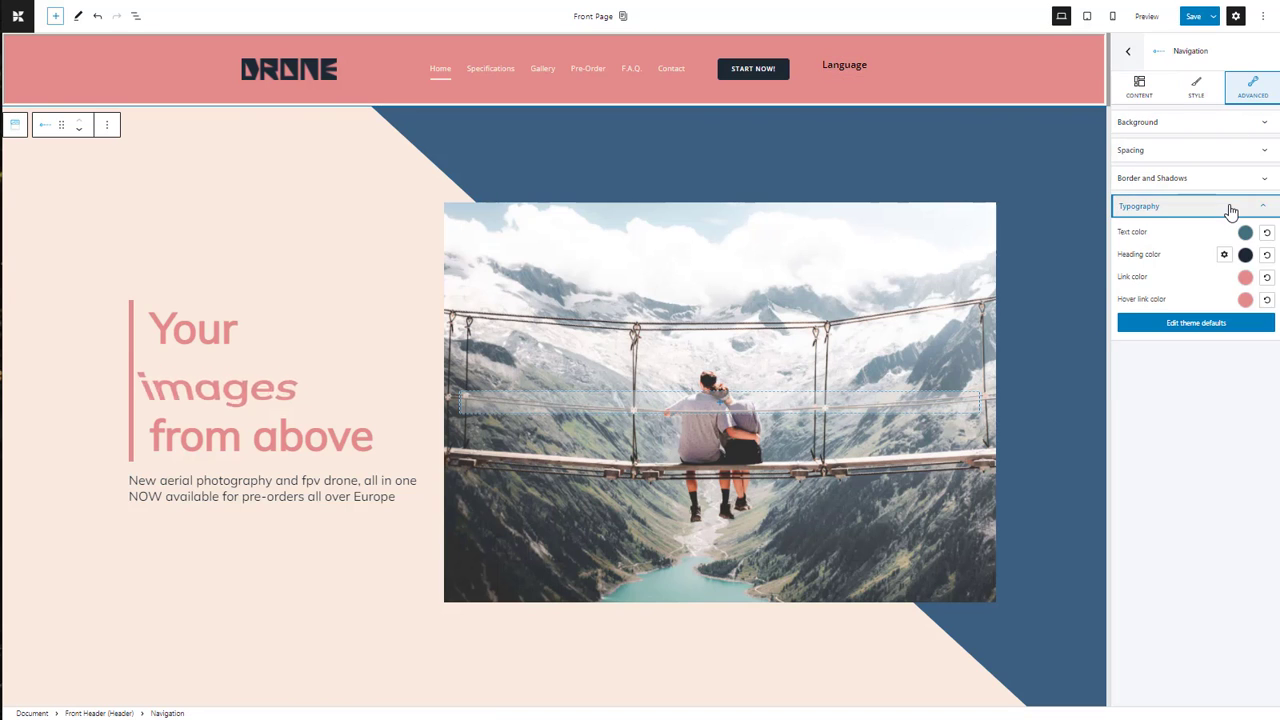
pyautogui.click(1246, 257)
pyautogui.click(1236, 299)
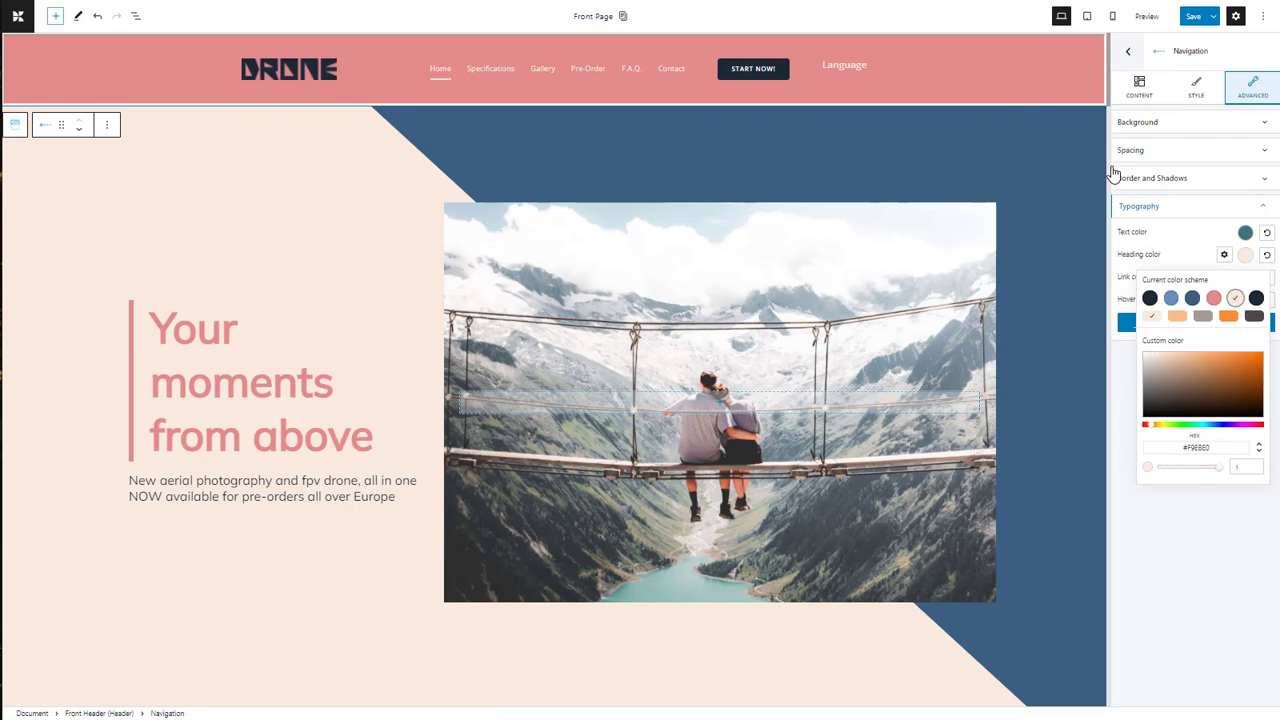
# Step: Move the Language column before START NOW, centre it vertically, save, then remove it
pyautogui.click(876, 68)
pyautogui.click(872, 98)
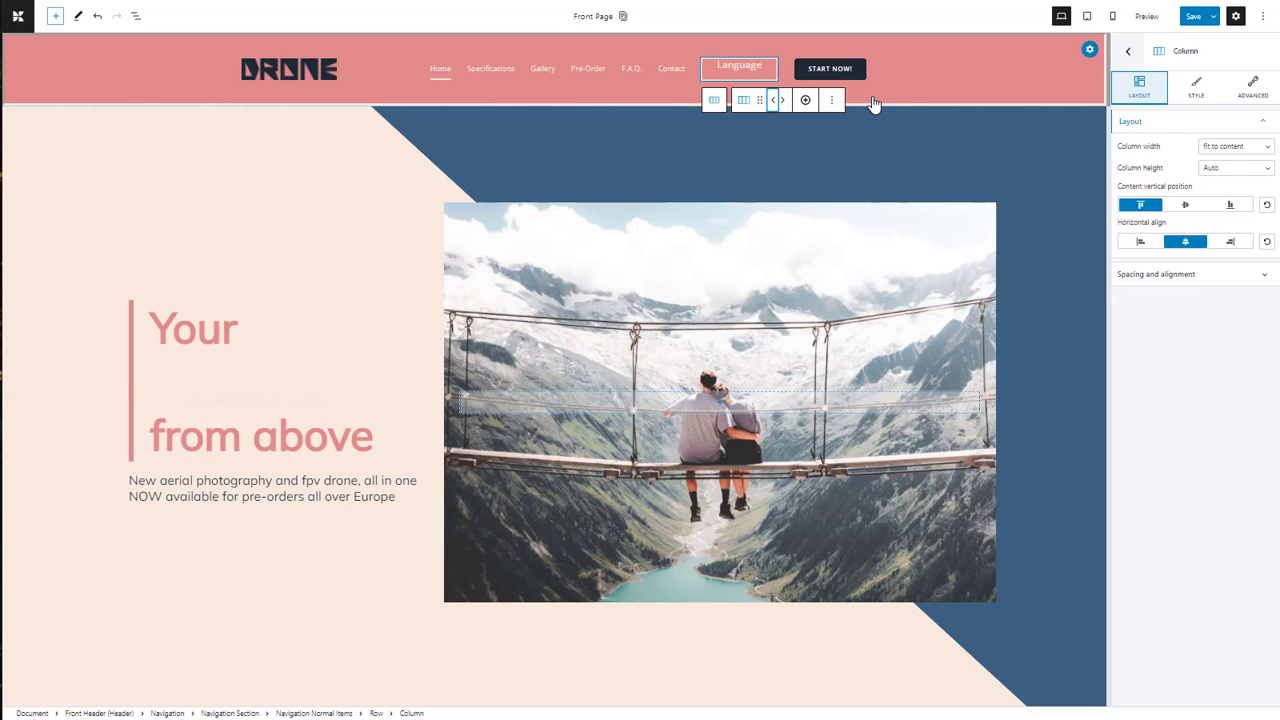
pyautogui.click(1186, 206)
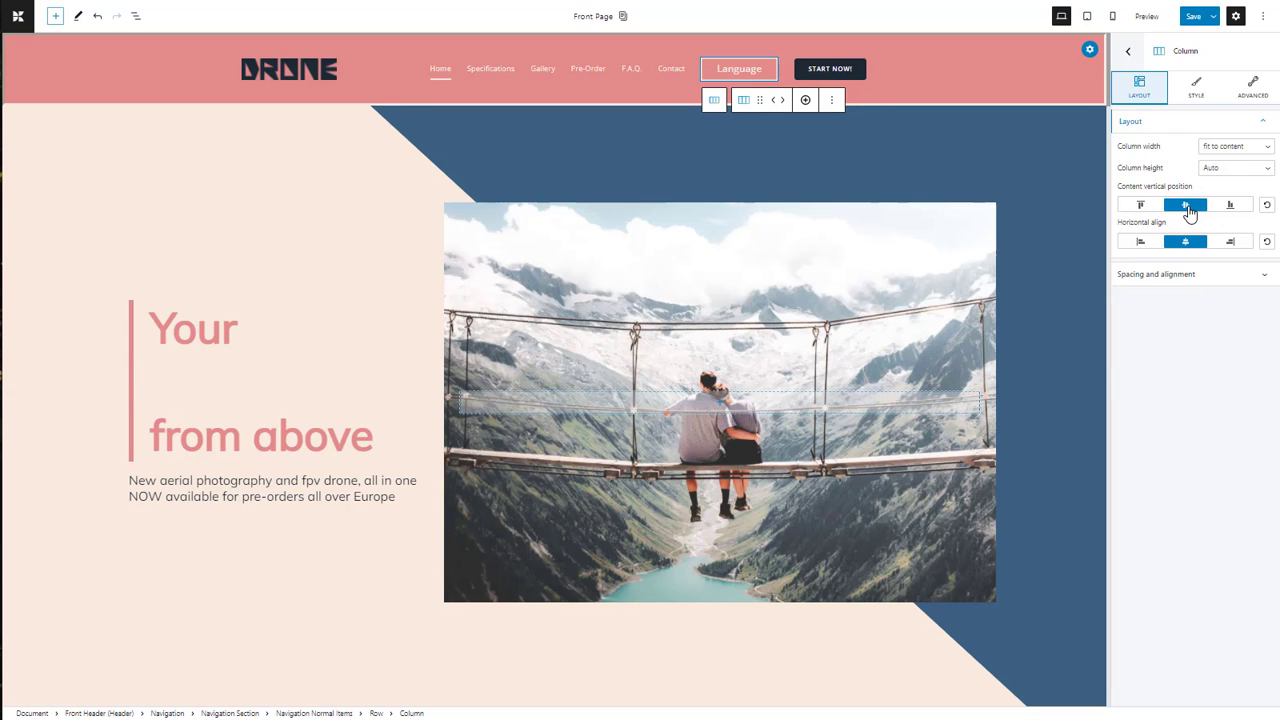
pyautogui.click(1192, 16)
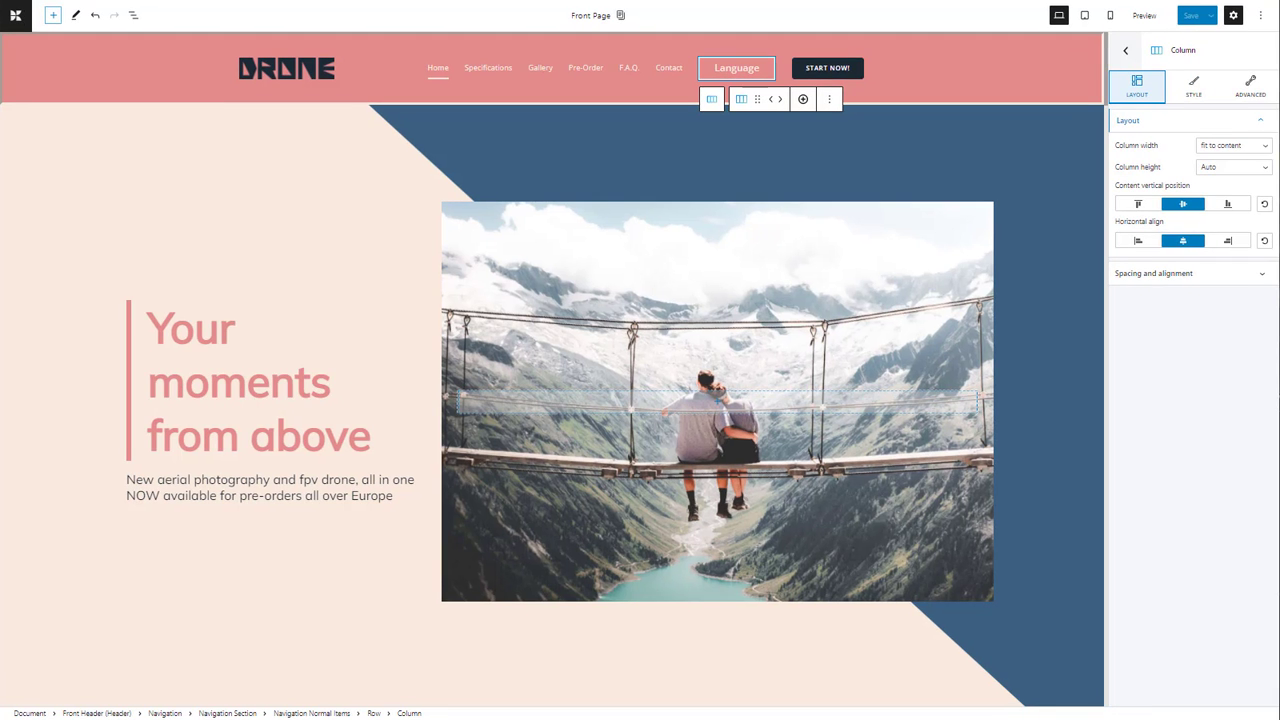
pyautogui.click(829, 99)
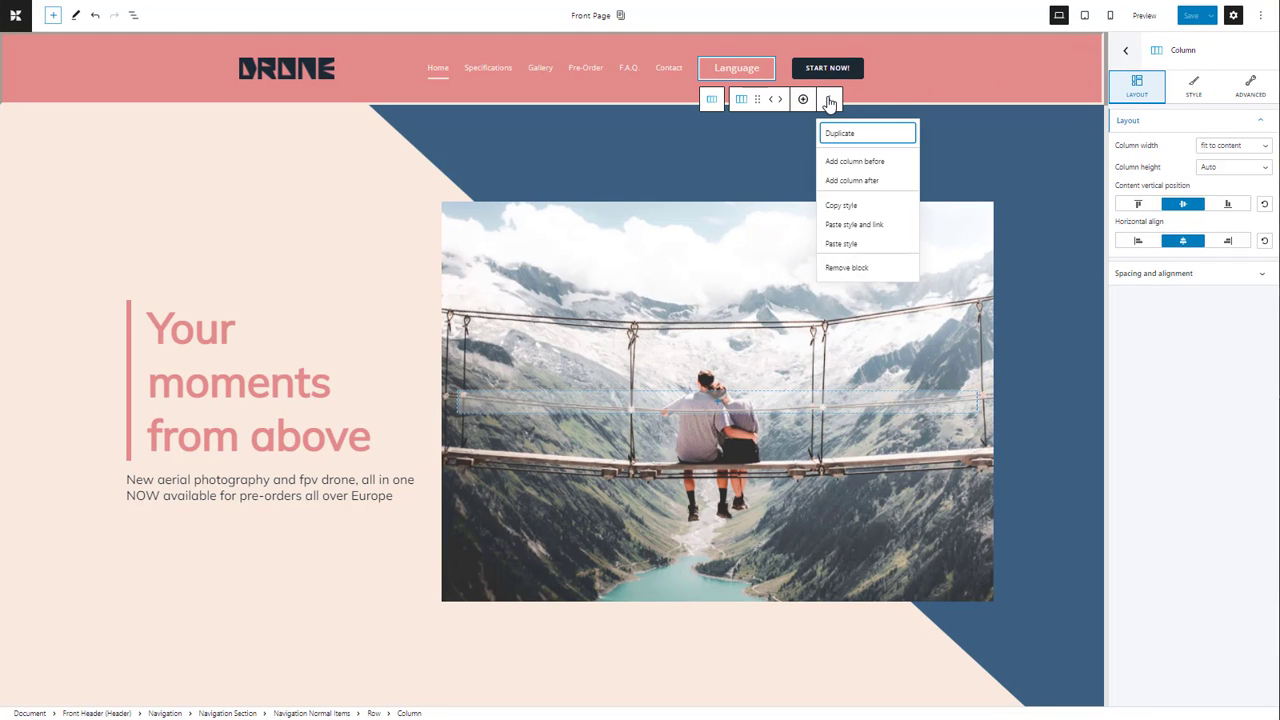
pyautogui.click(845, 269)
# Step: Open the Pre-Order item's menu structure and start adding a menu item, then go back
pyautogui.click(667, 68)
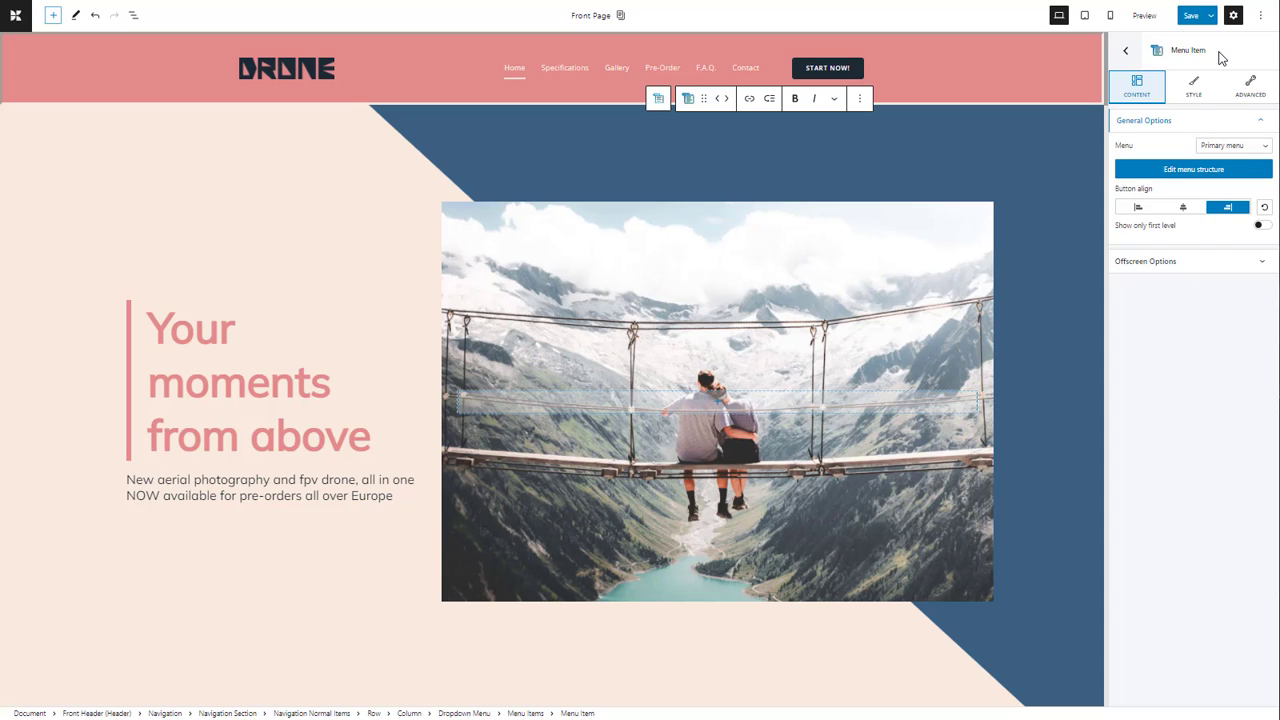
pyautogui.click(1205, 168)
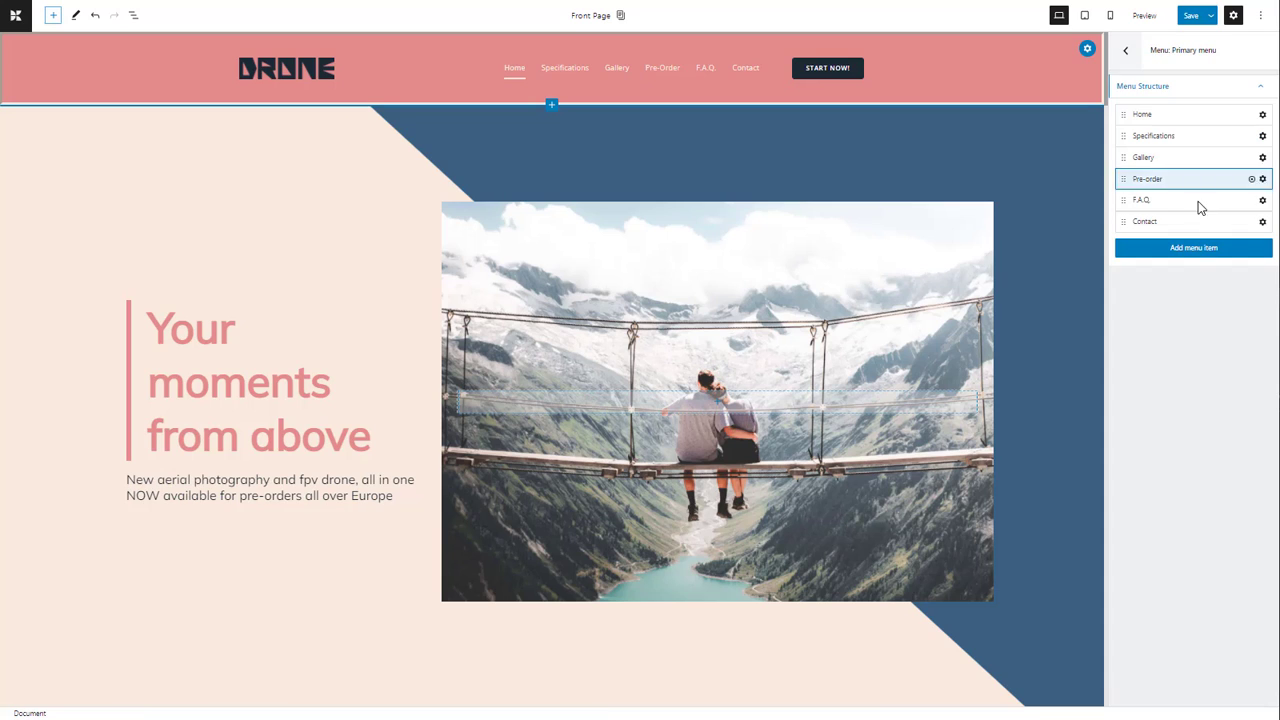
pyautogui.click(1204, 252)
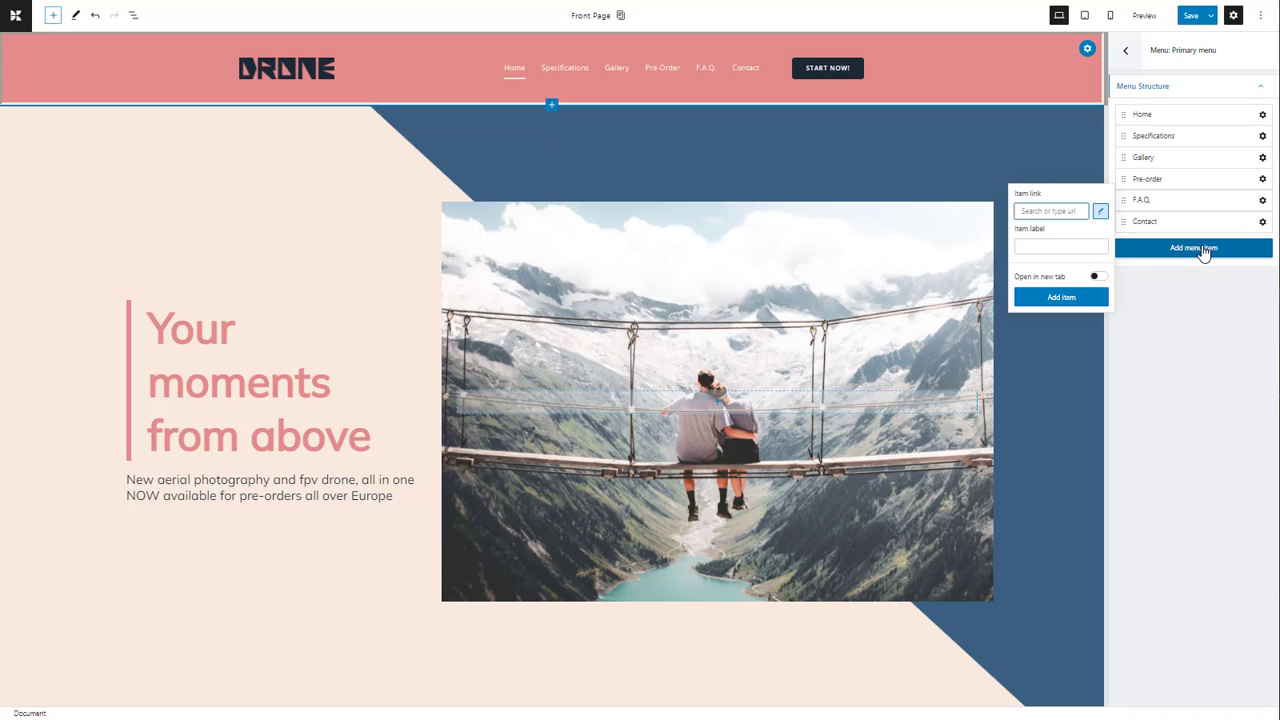
pyautogui.click(1129, 57)
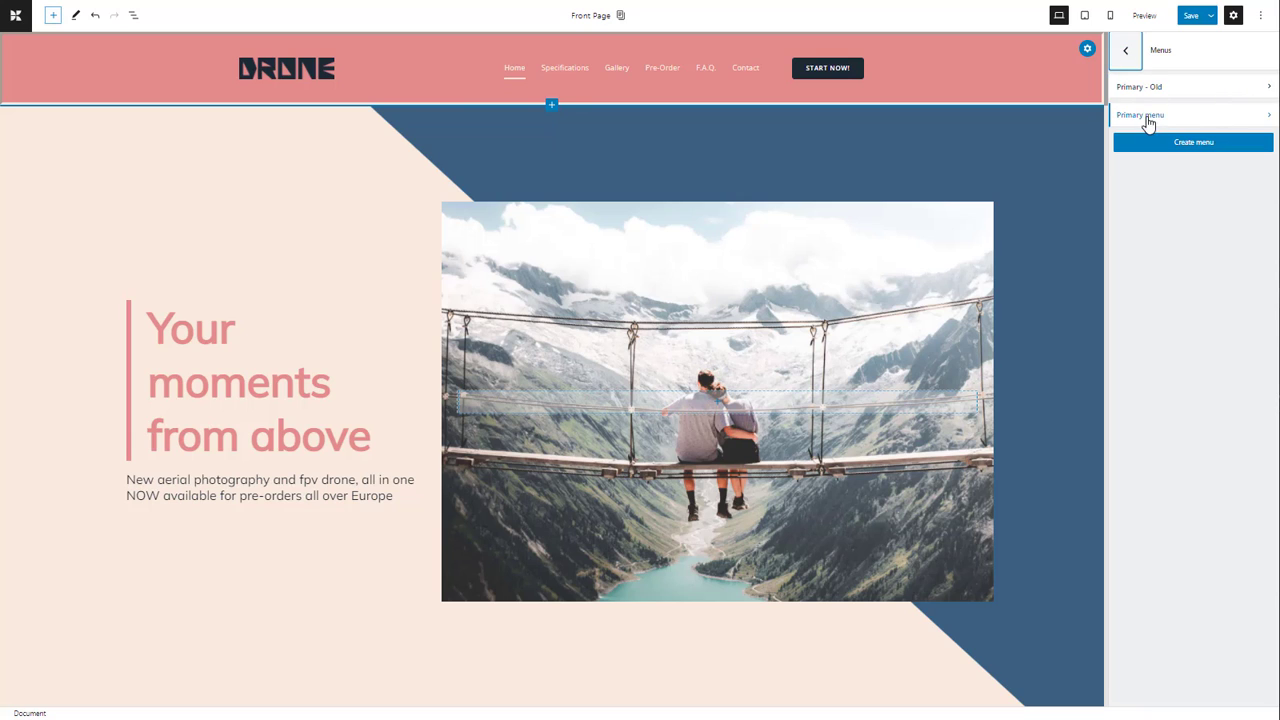
# Step: Browse Pre-Order's menu choice, hover styling and Advanced settings, then return to the page outline
pyautogui.click(659, 67)
pyautogui.click(1220, 146)
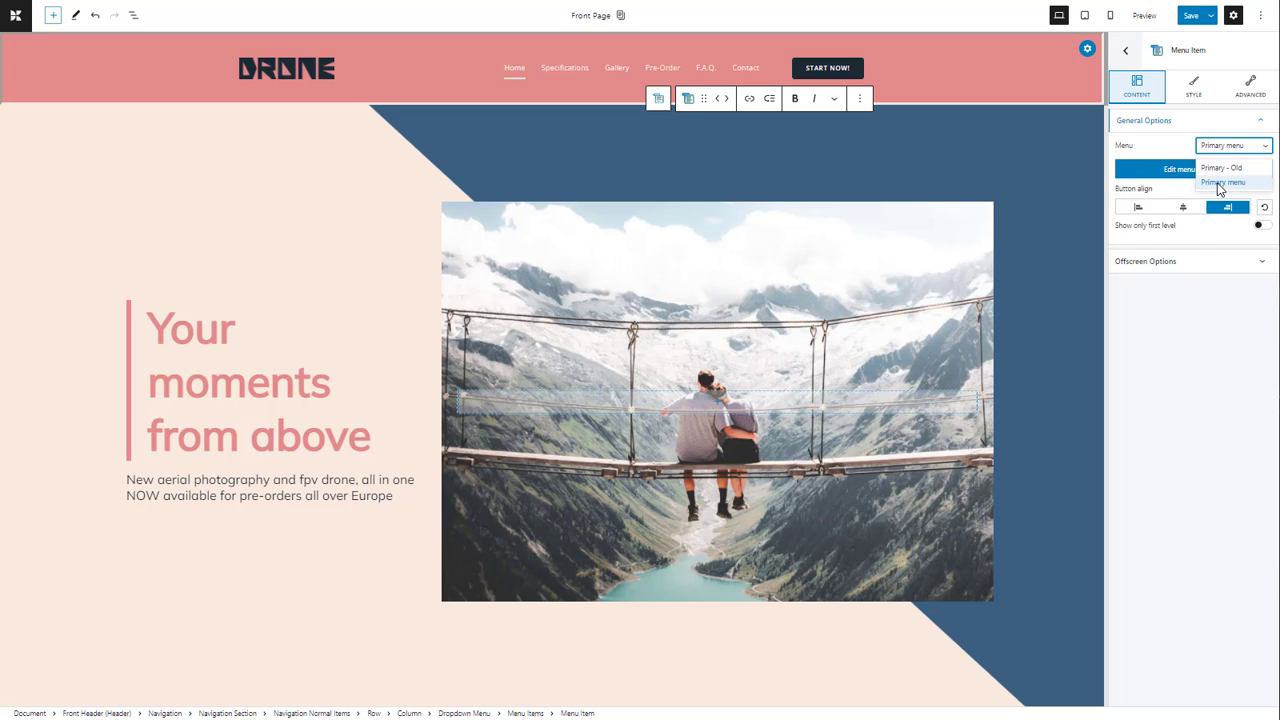
pyautogui.click(1185, 88)
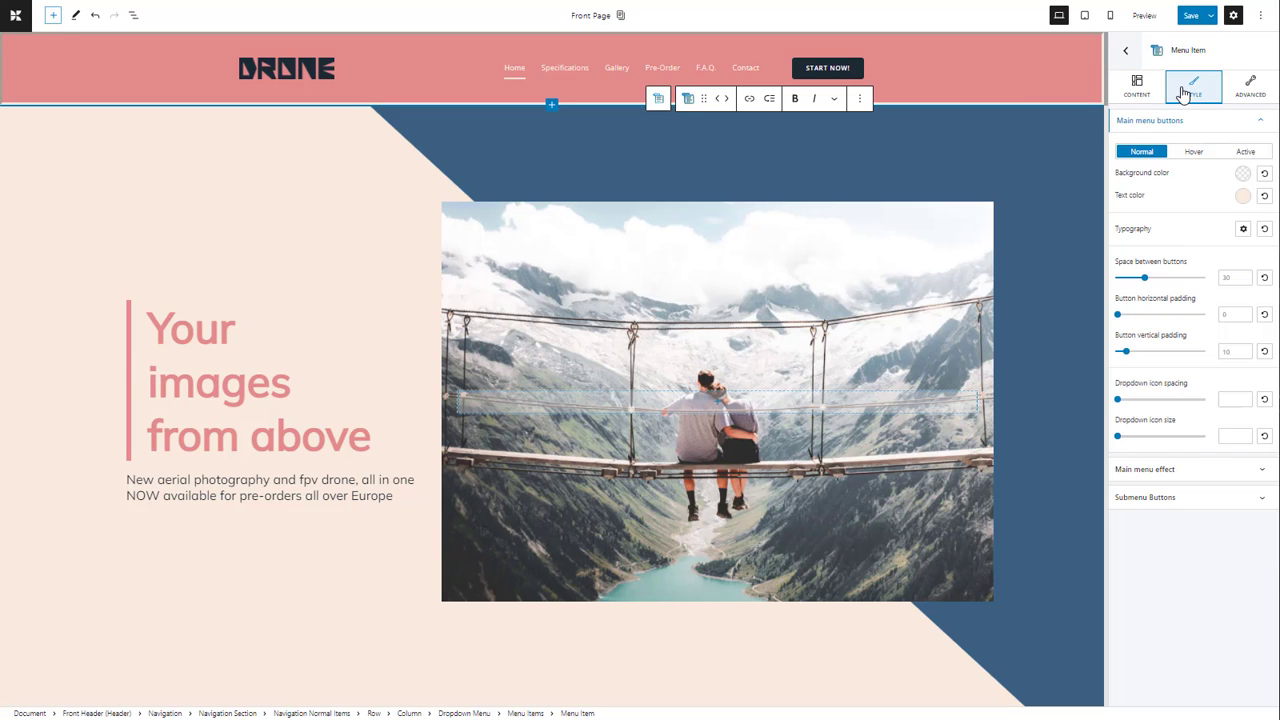
pyautogui.click(1198, 152)
pyautogui.click(1251, 90)
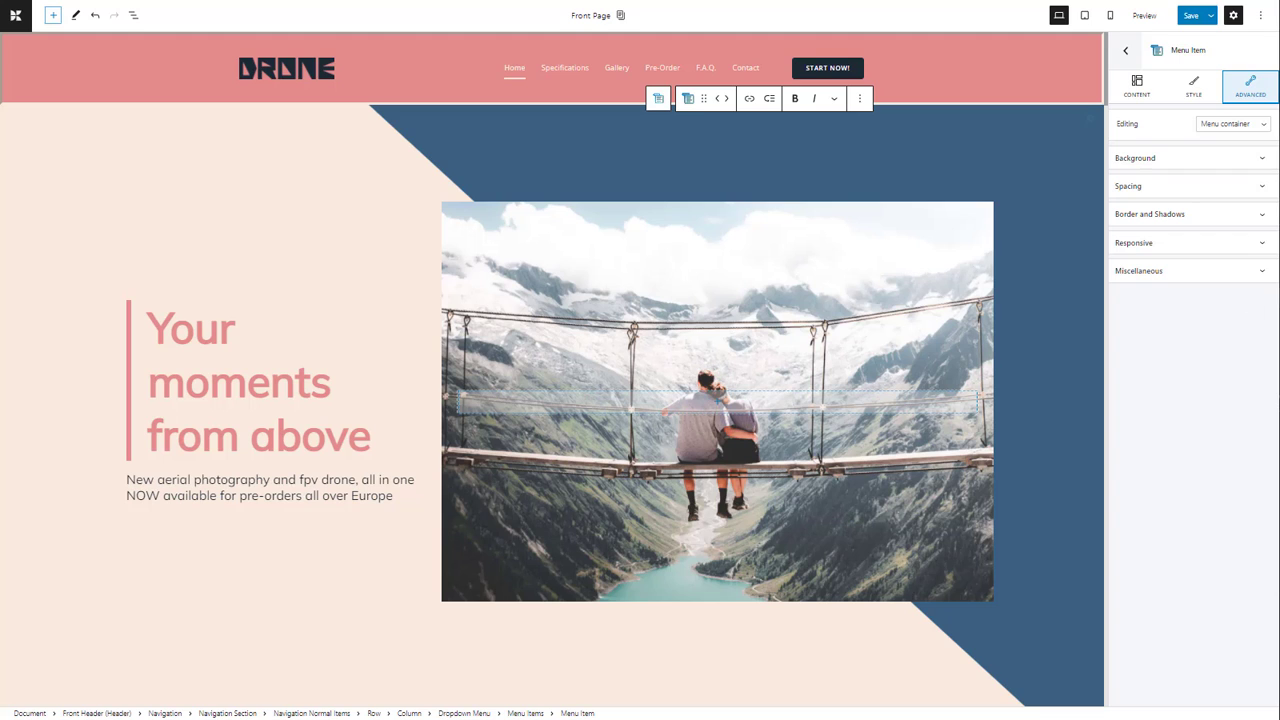
pyautogui.click(1125, 50)
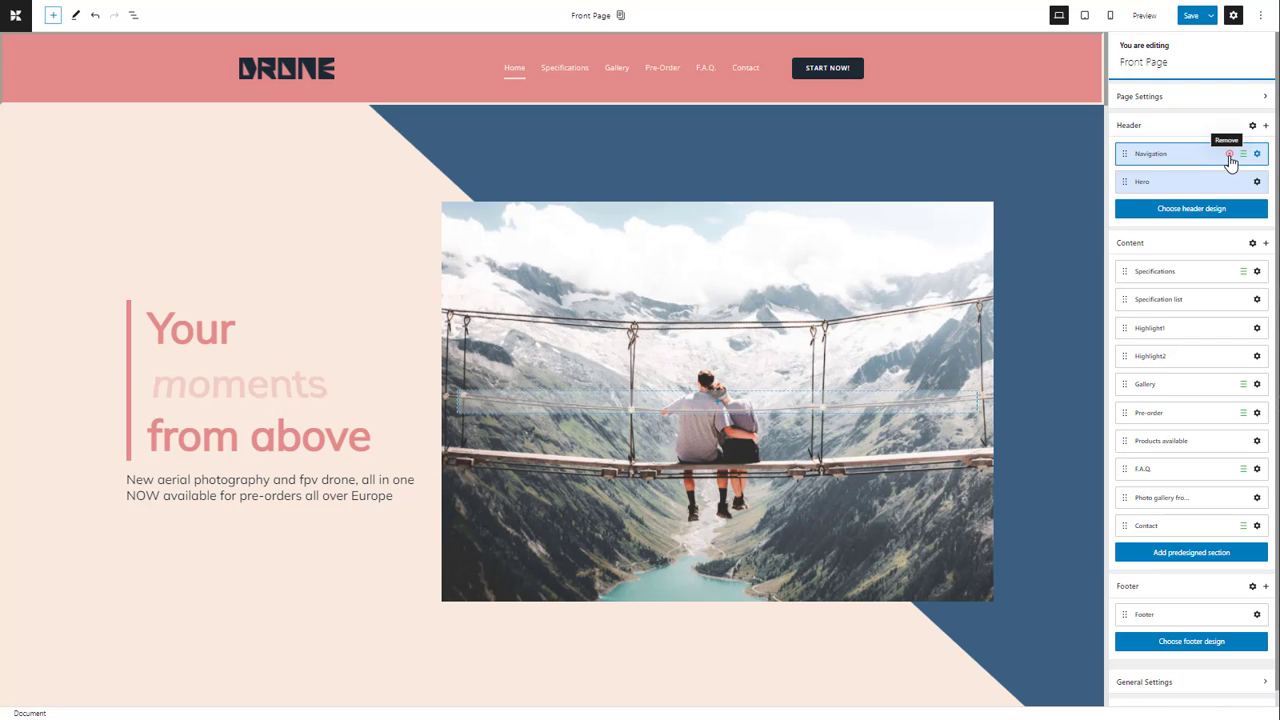
# Step: Remove the header Navigation section and insert a fresh Navigation block into the Header
pyautogui.click(1229, 154)
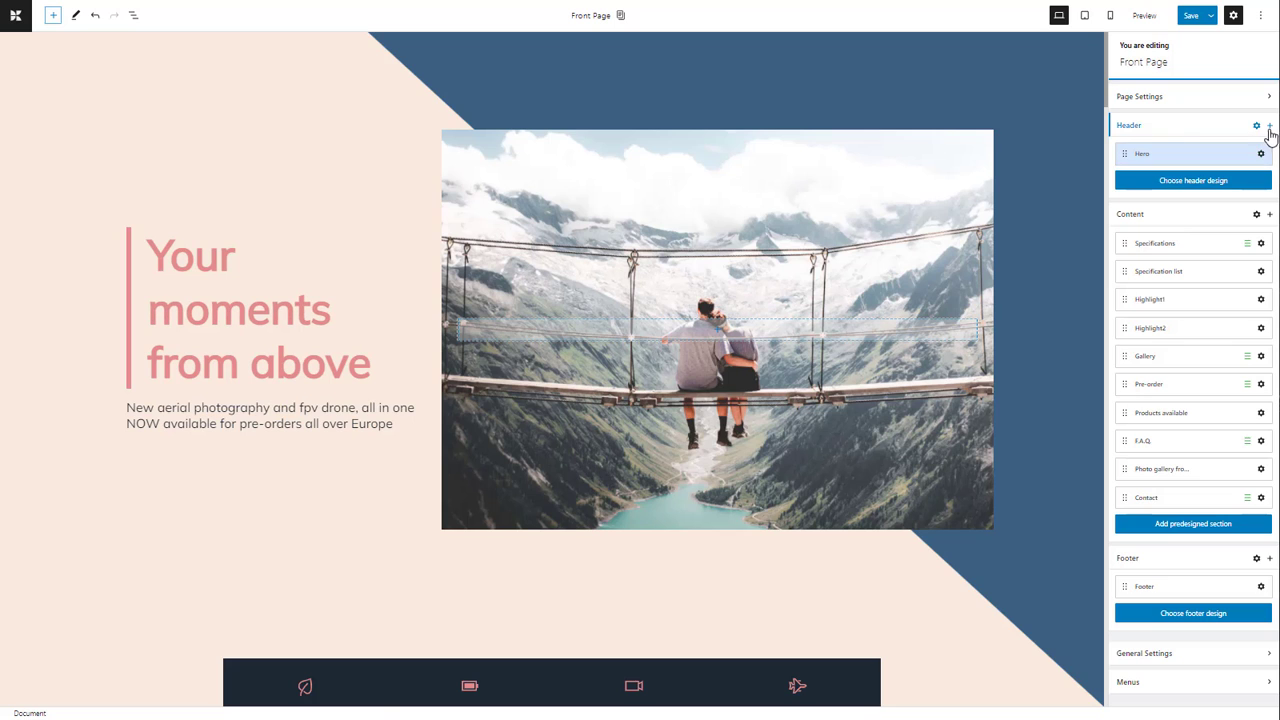
pyautogui.click(1269, 125)
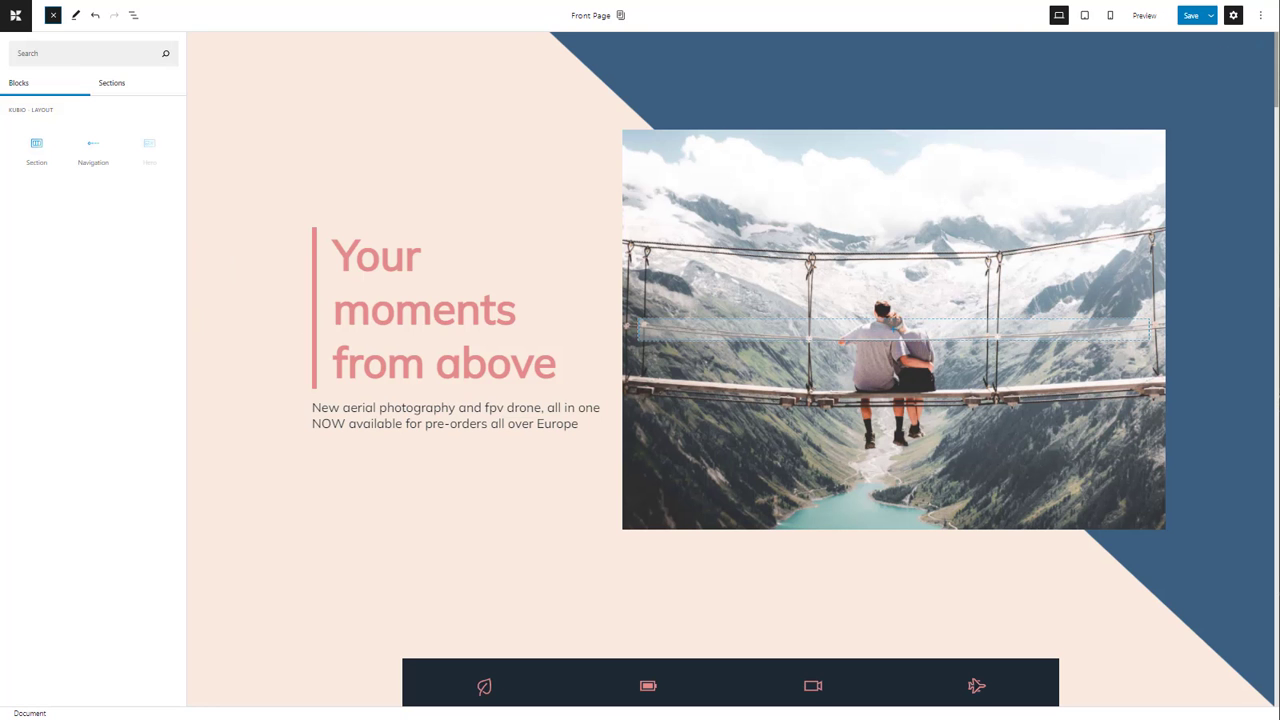
pyautogui.click(97, 165)
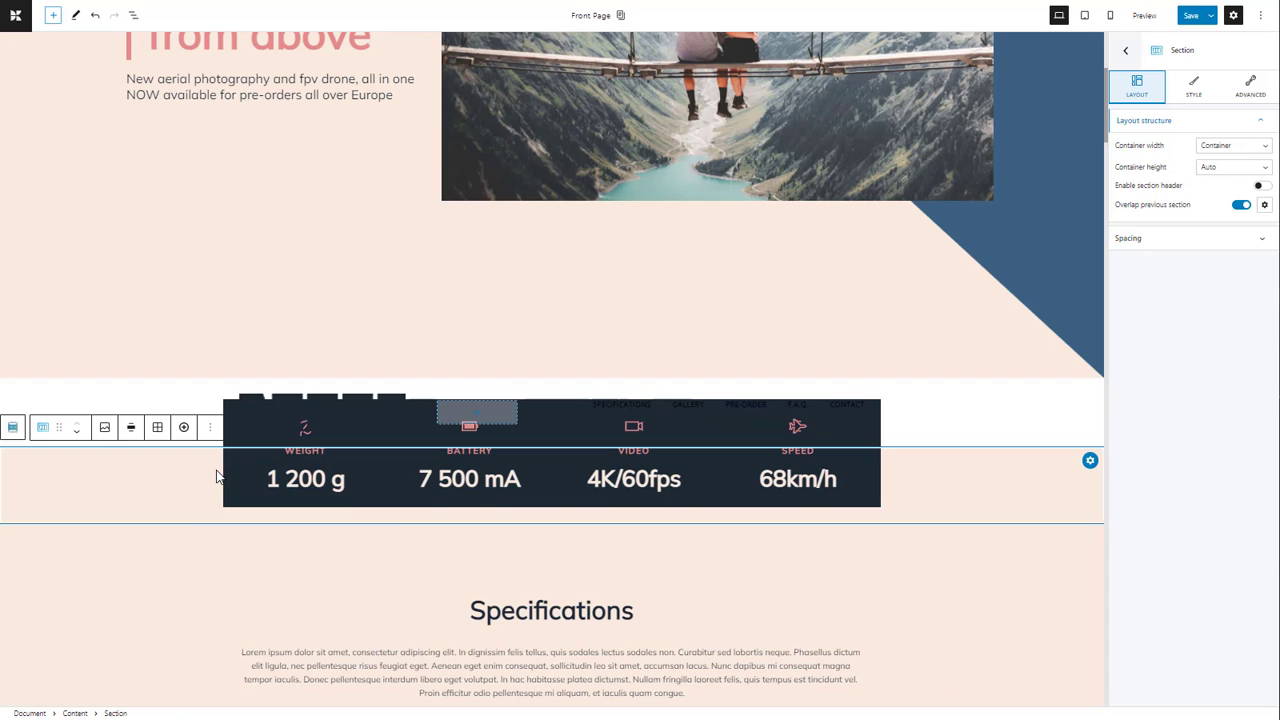
pyautogui.click(217, 477)
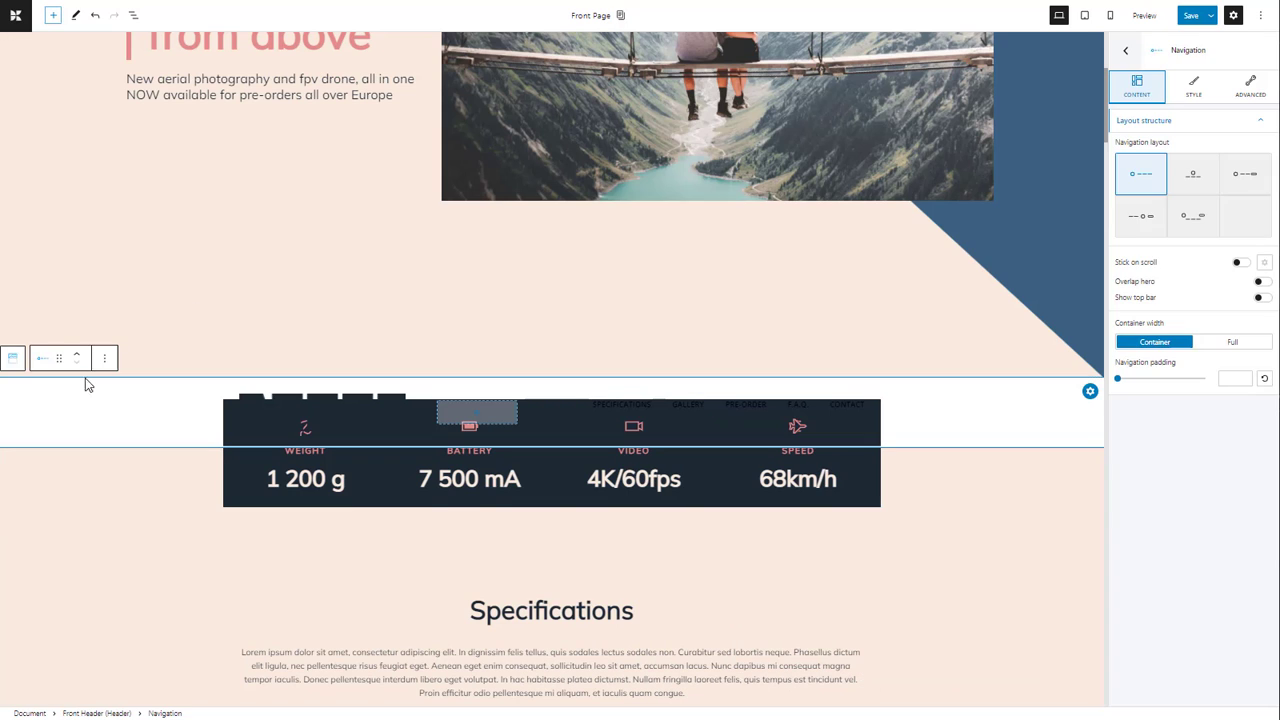